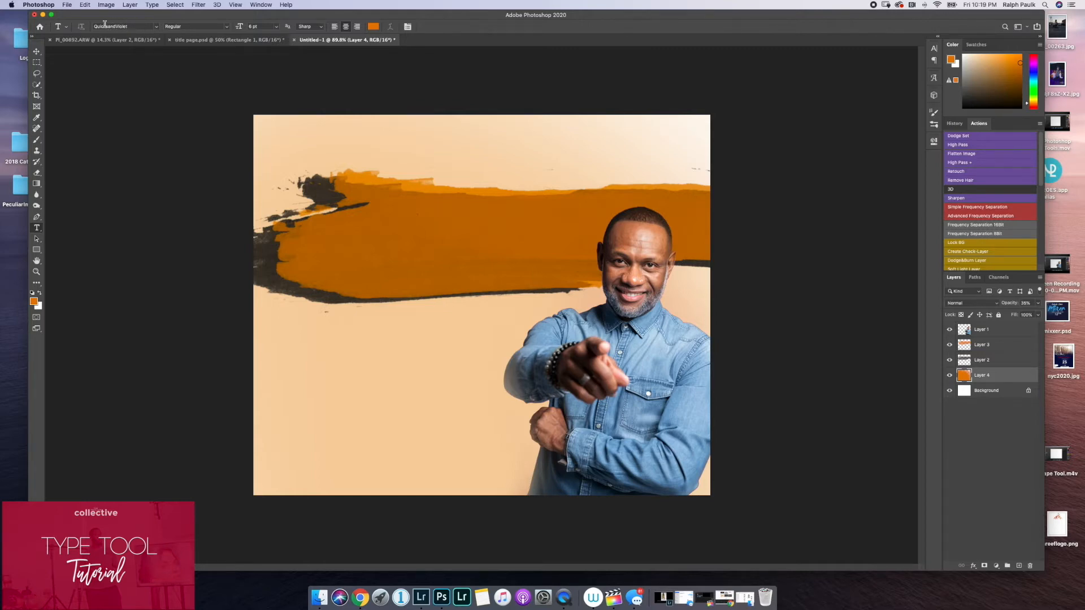
# Look over the installed fonts available for the Type tool, leaving the current font in place.
pyautogui.click(180, 26)
pyautogui.click(147, 26)
pyautogui.click(147, 21)
pyautogui.click(156, 27)
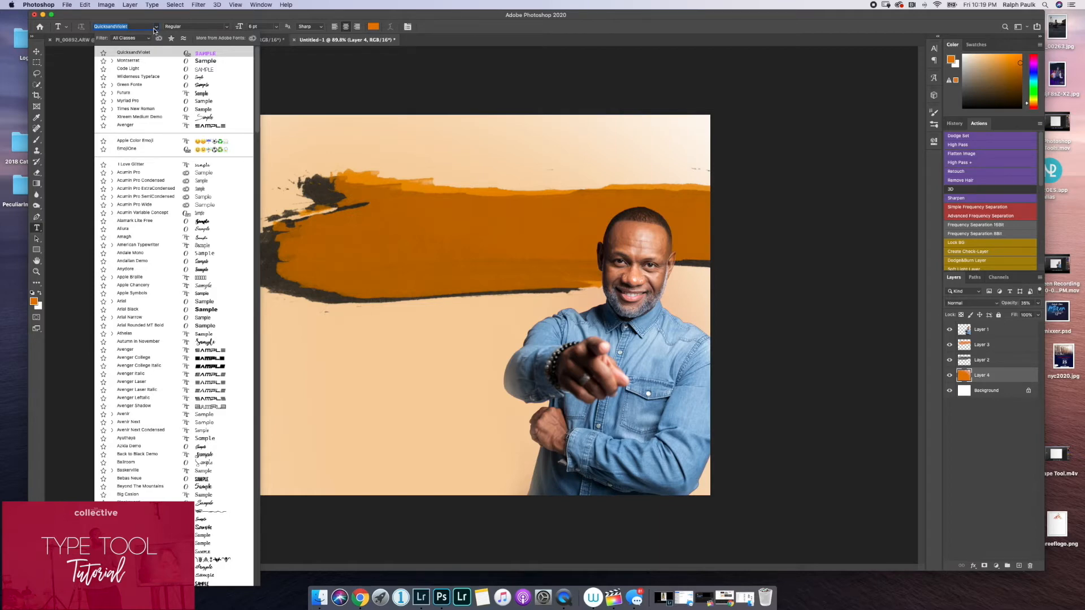
pyautogui.click(371, 223)
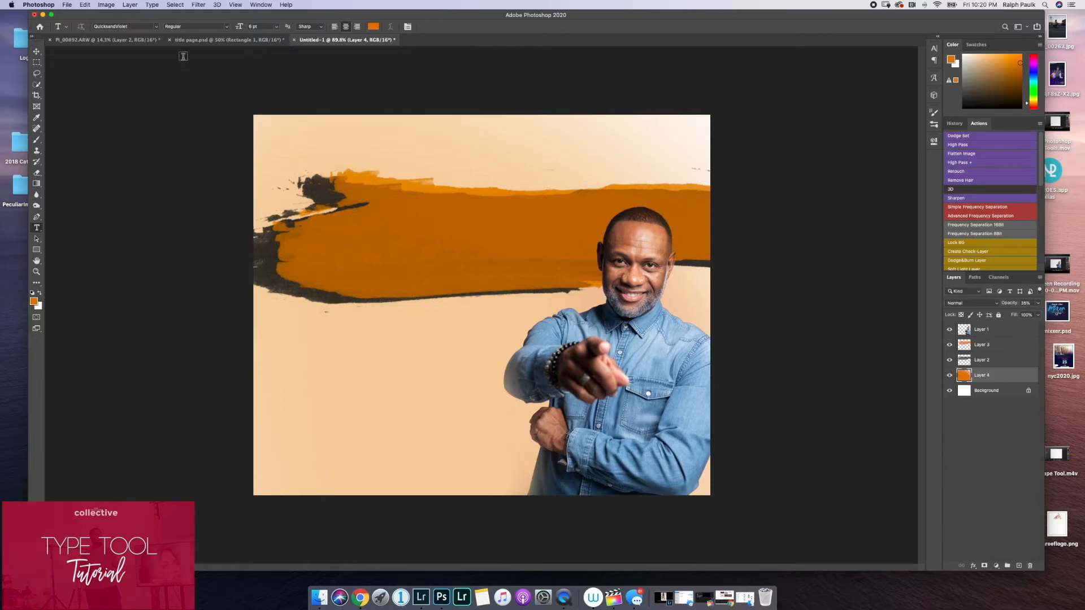
# Switch to Finder and open the Font Tutorial folder inside Downloads to view its font files.
pyautogui.click(43, 15)
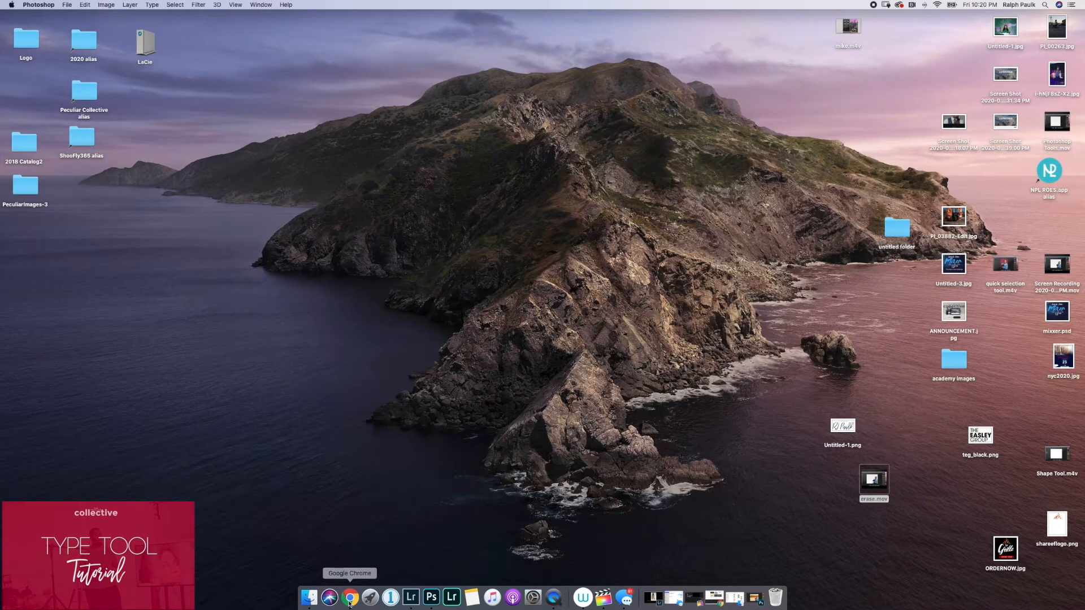
pyautogui.click(312, 599)
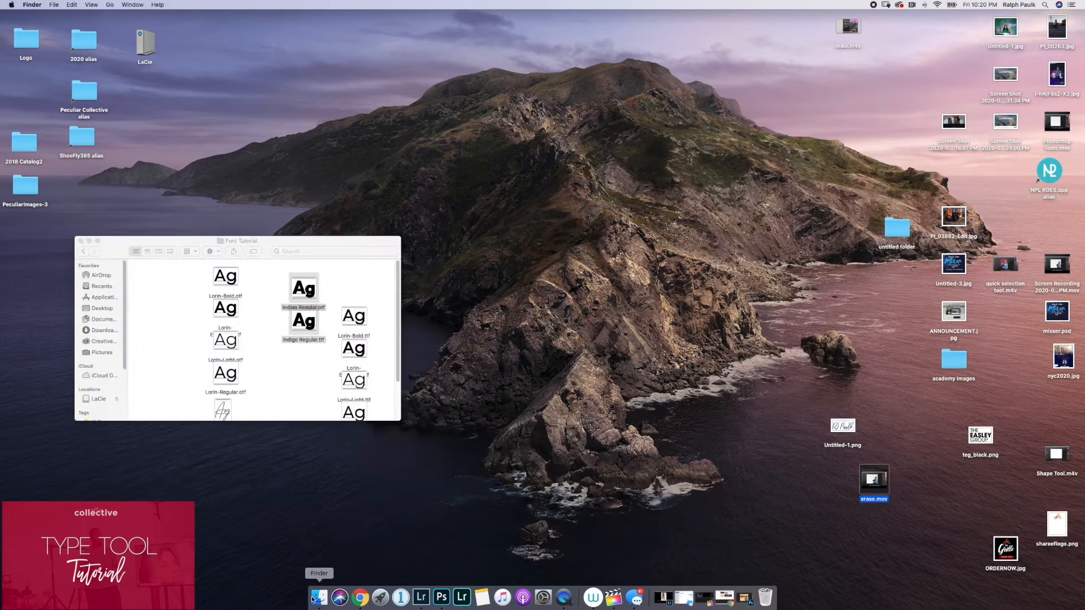
pyautogui.click(100, 330)
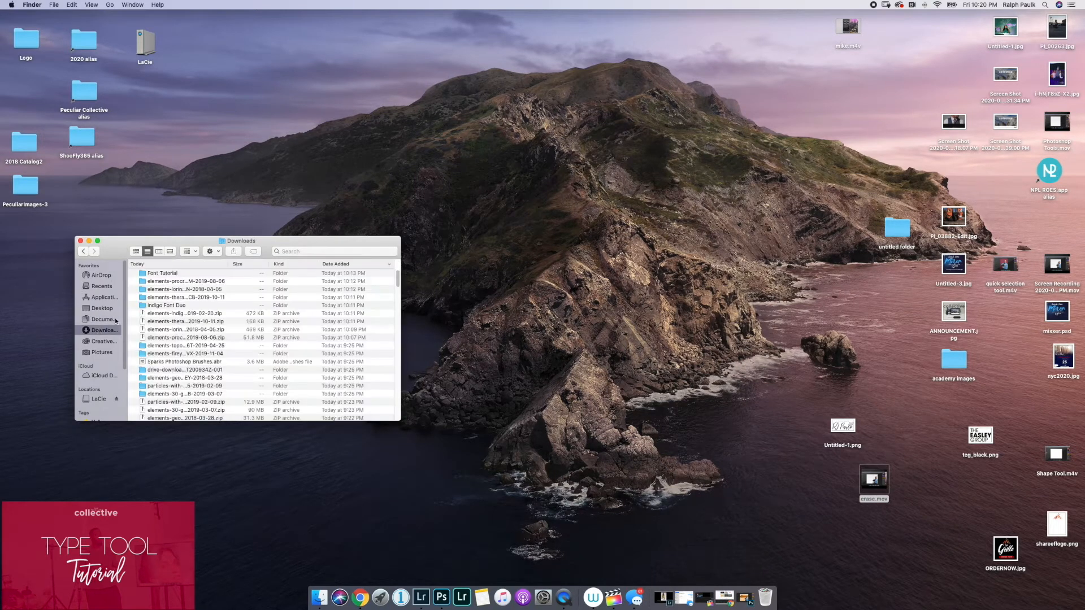
pyautogui.doubleClick(161, 274)
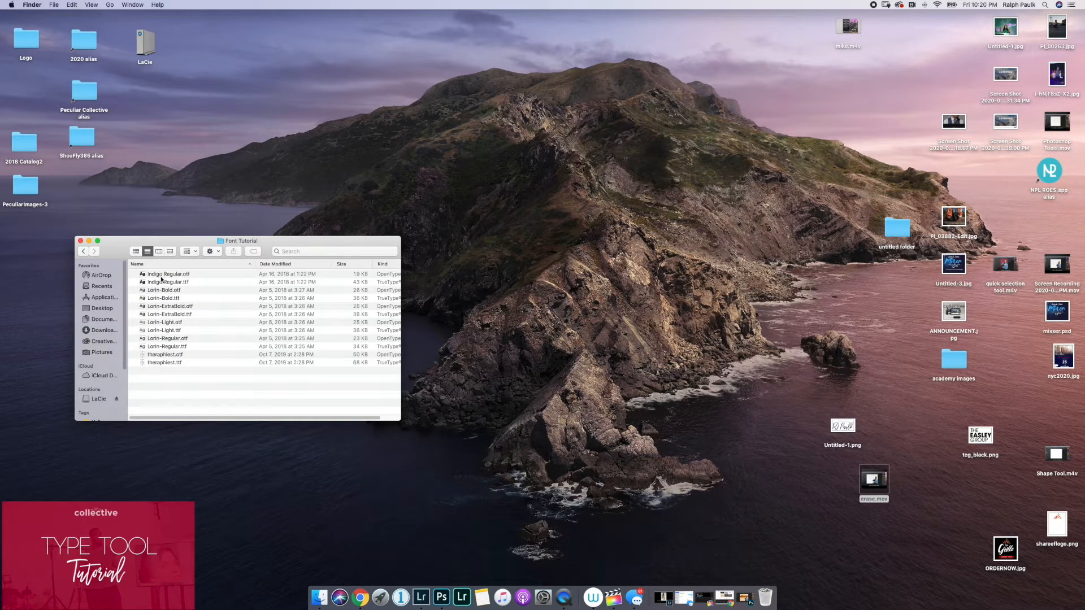
pyautogui.click(161, 280)
pyautogui.click(164, 275)
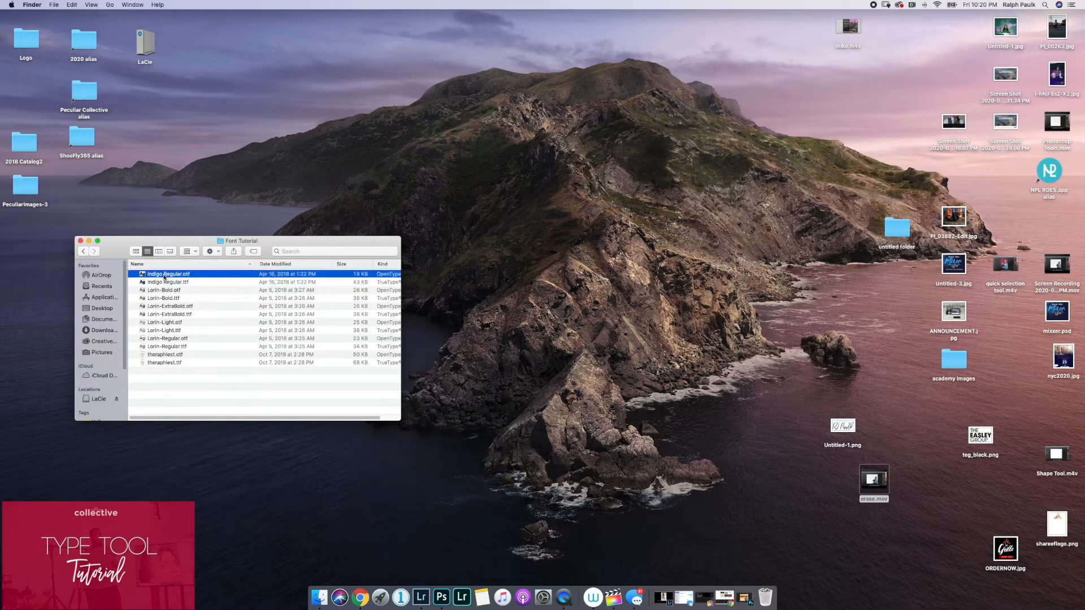
# Open a second Finder window on the Applications folder and launch Font Book from it.
pyautogui.press('super+n')
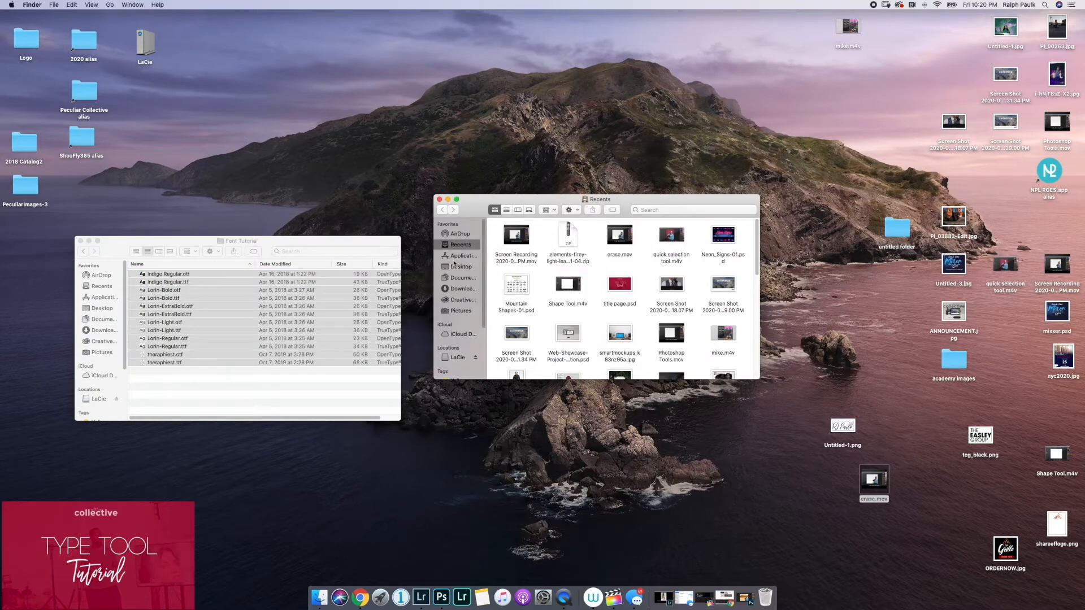
pyautogui.click(457, 259)
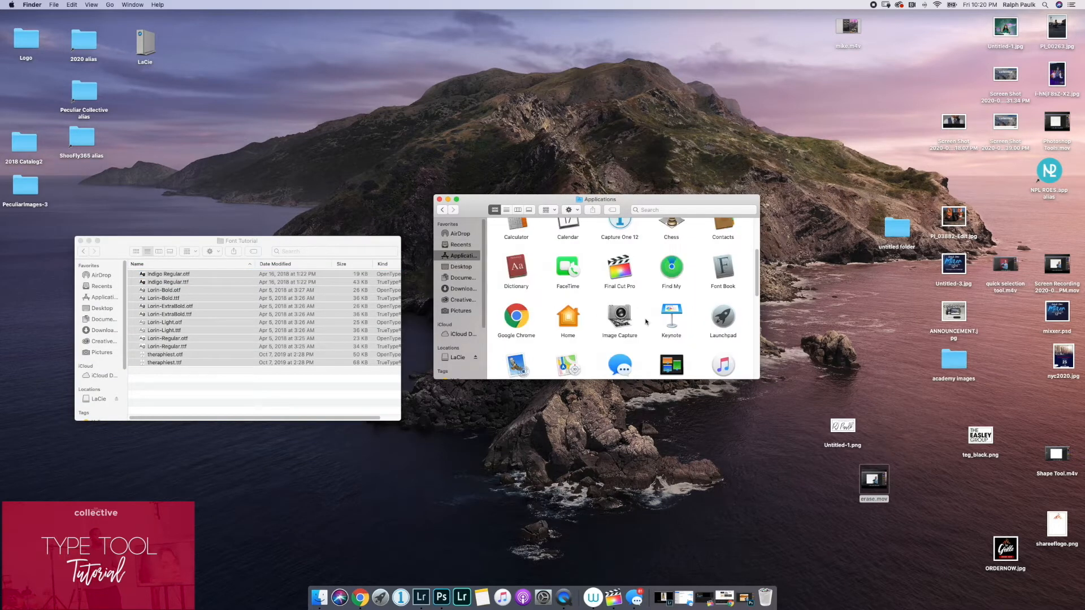
pyautogui.doubleClick(724, 275)
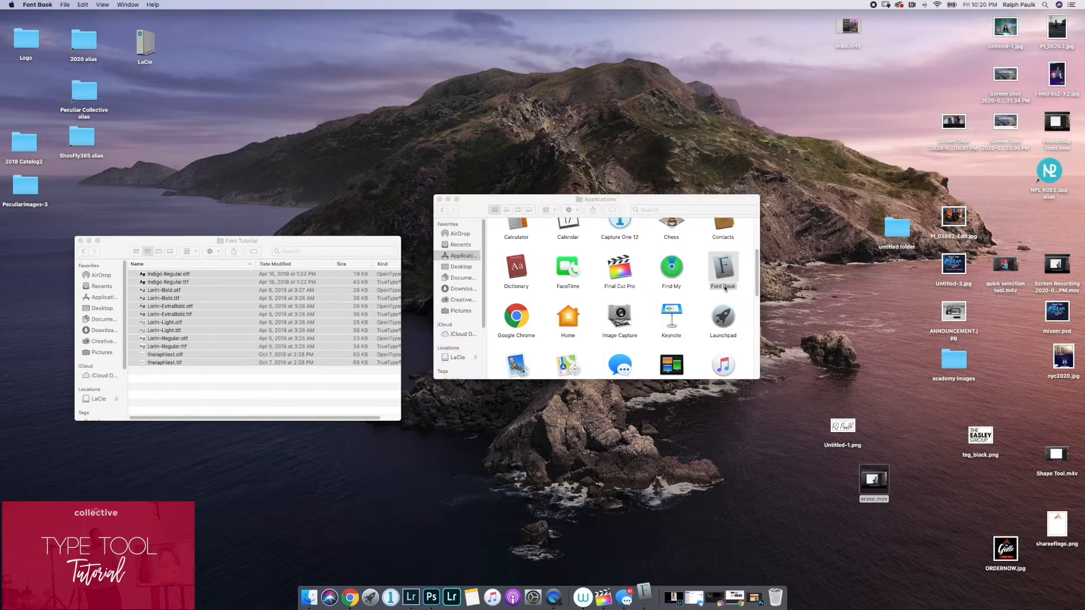
pyautogui.moveTo(172, 226); pyautogui.dragTo(578, 192)
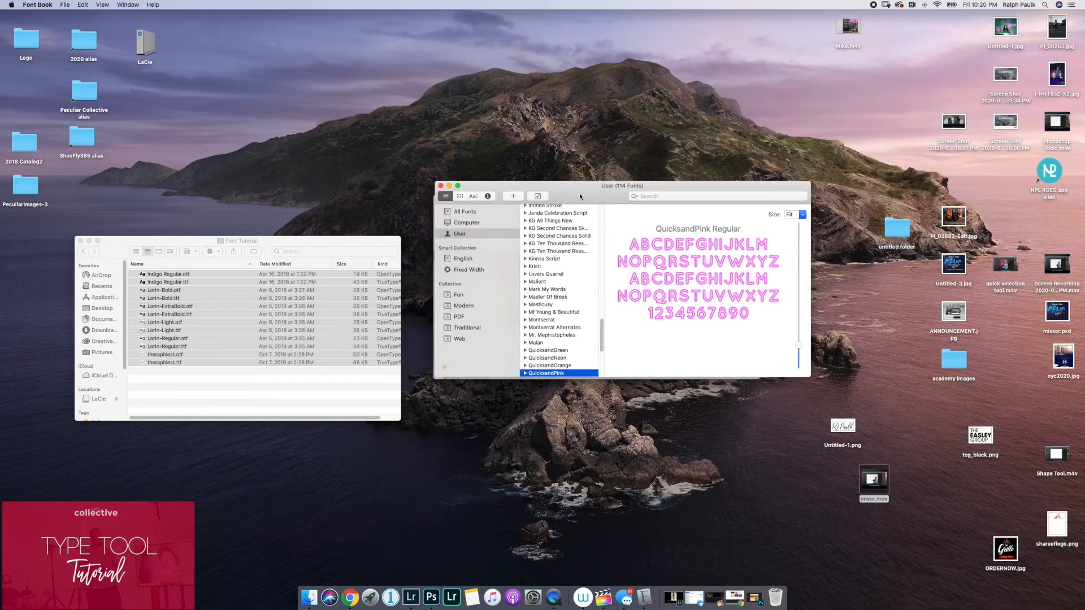
# Add all the font files from the Font Tutorial folder in Downloads to Font Book.
pyautogui.click(511, 195)
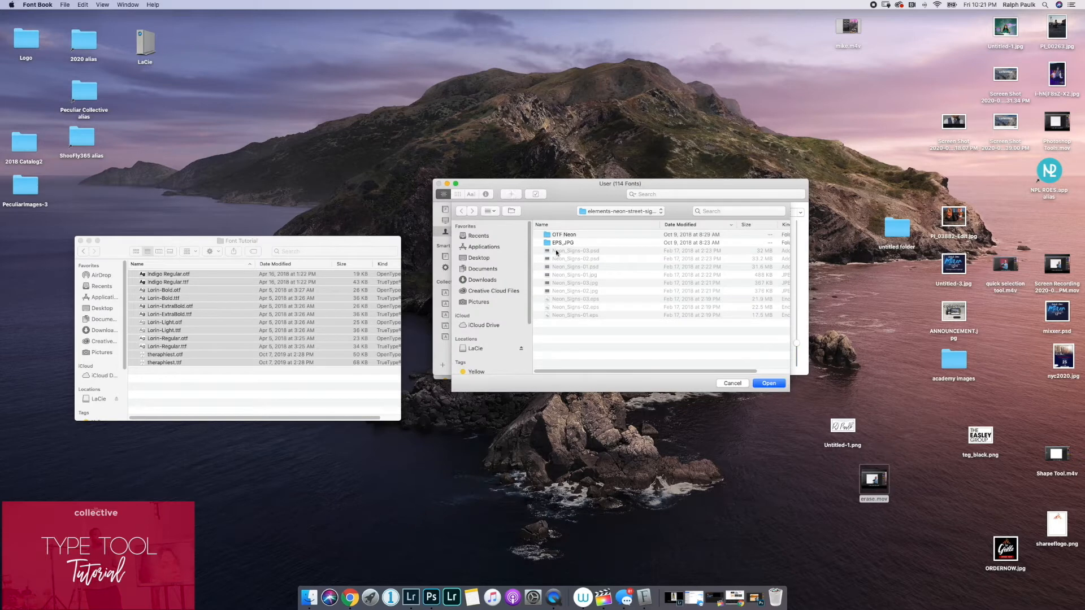
pyautogui.click(481, 279)
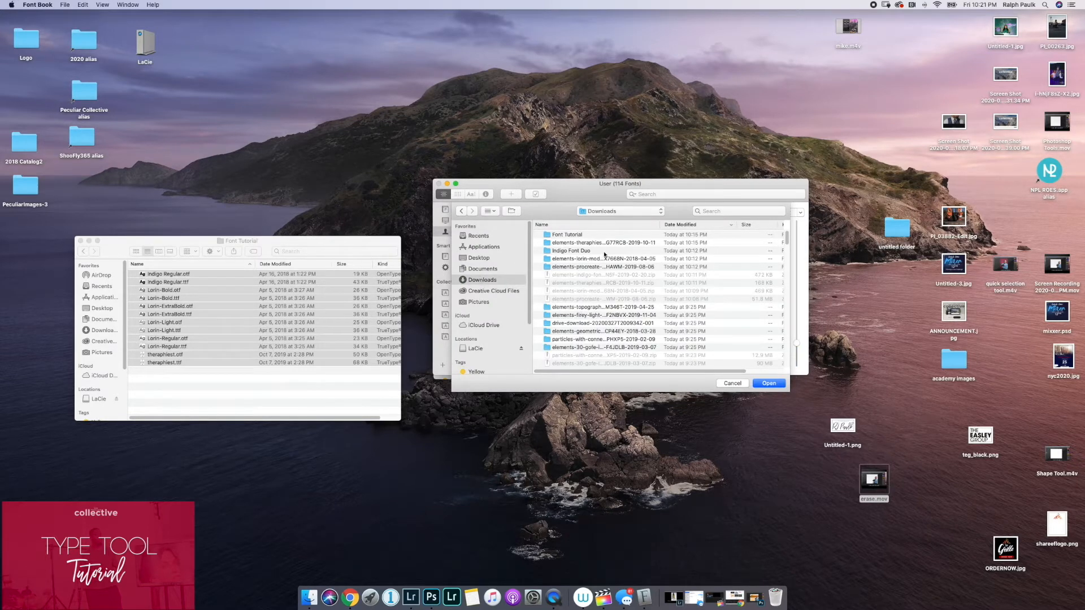
pyautogui.doubleClick(566, 236)
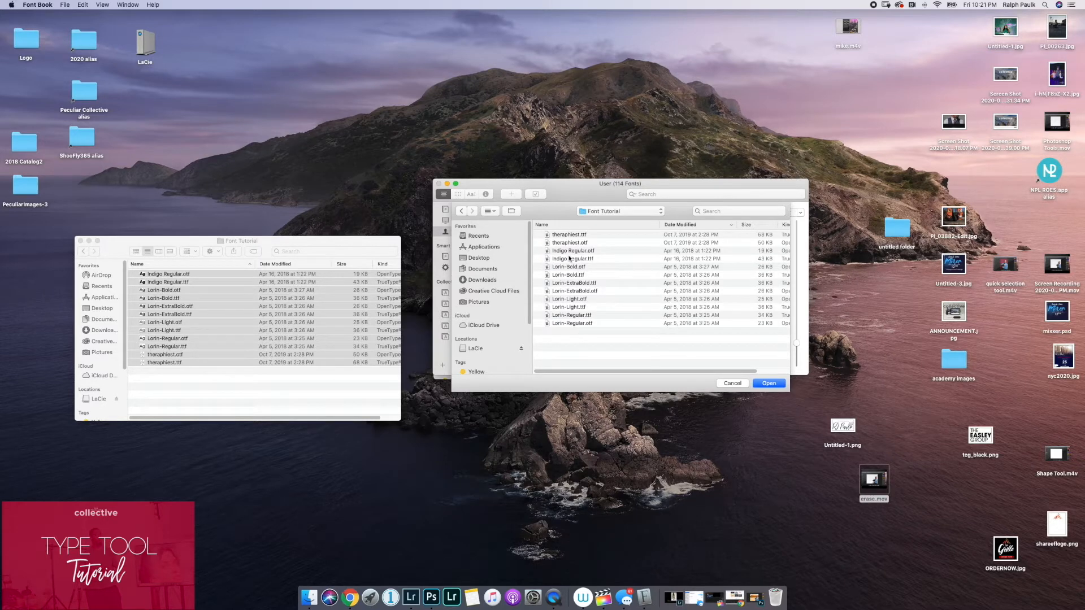
pyautogui.press('super+a')
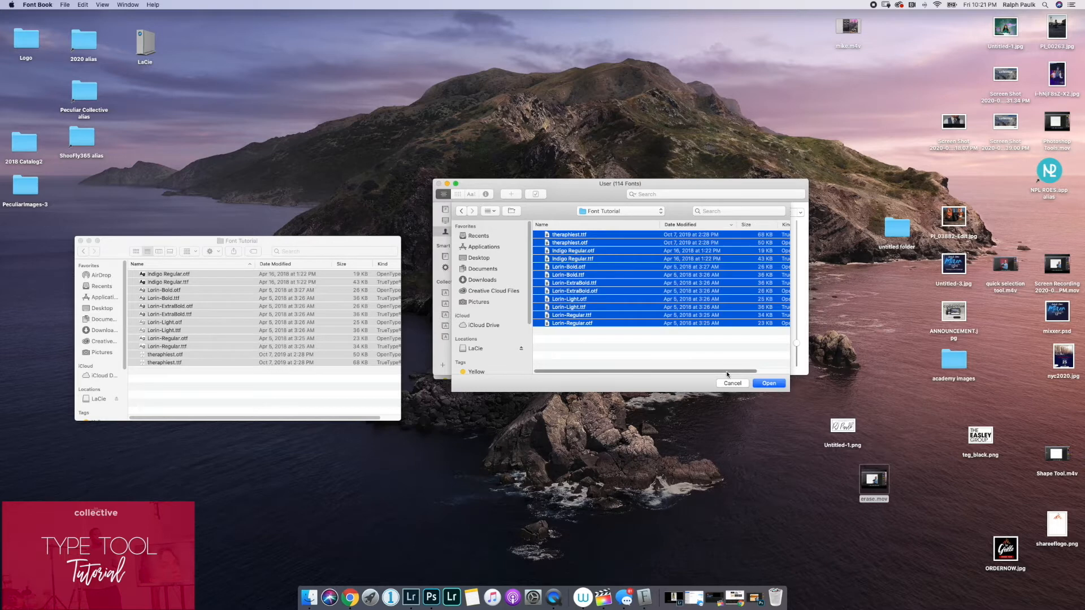
pyautogui.click(768, 384)
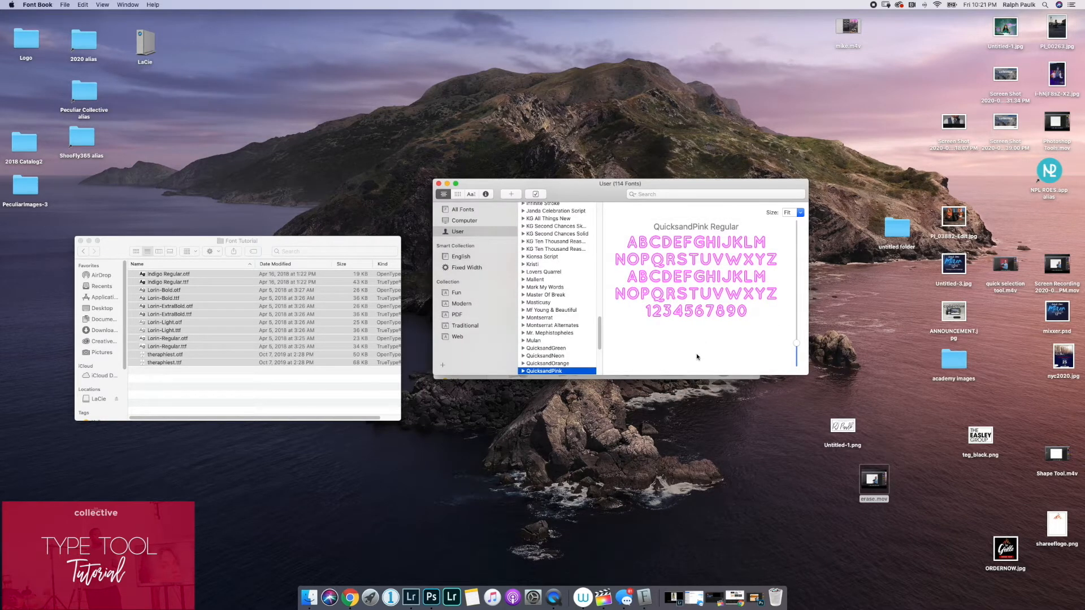
# Close Font Book and the open Finder windows, and switch back to Photoshop.
pyautogui.click(439, 184)
pyautogui.click(439, 199)
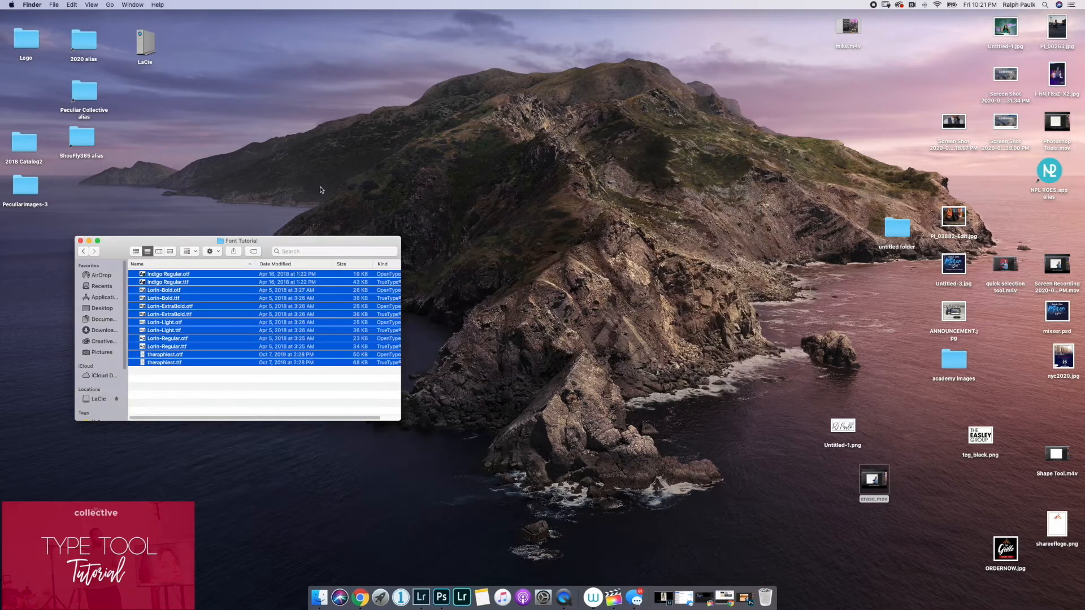
pyautogui.press('super+w')
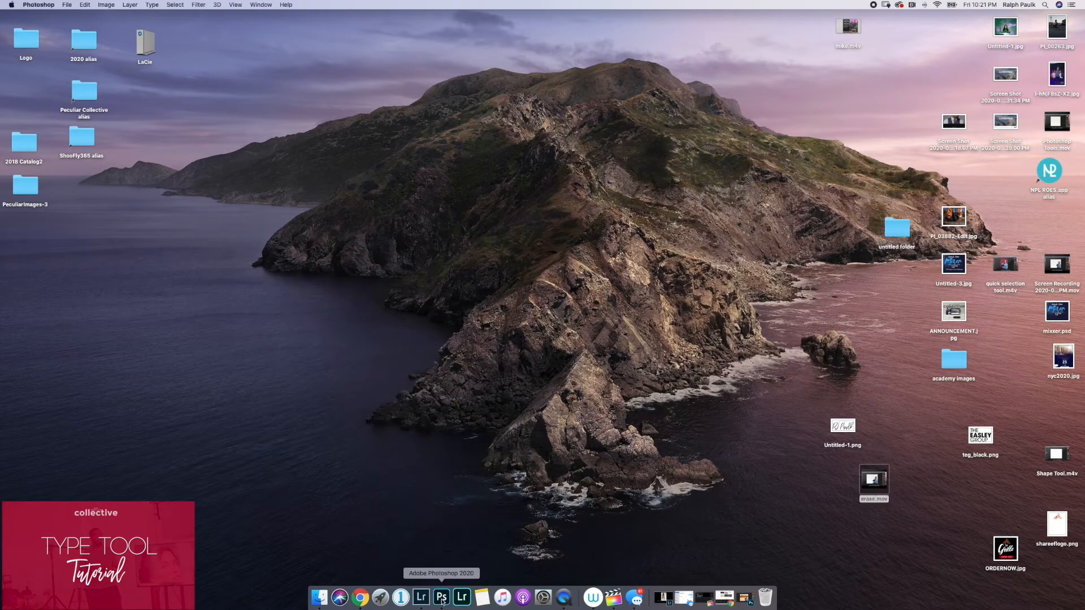
pyautogui.click(442, 597)
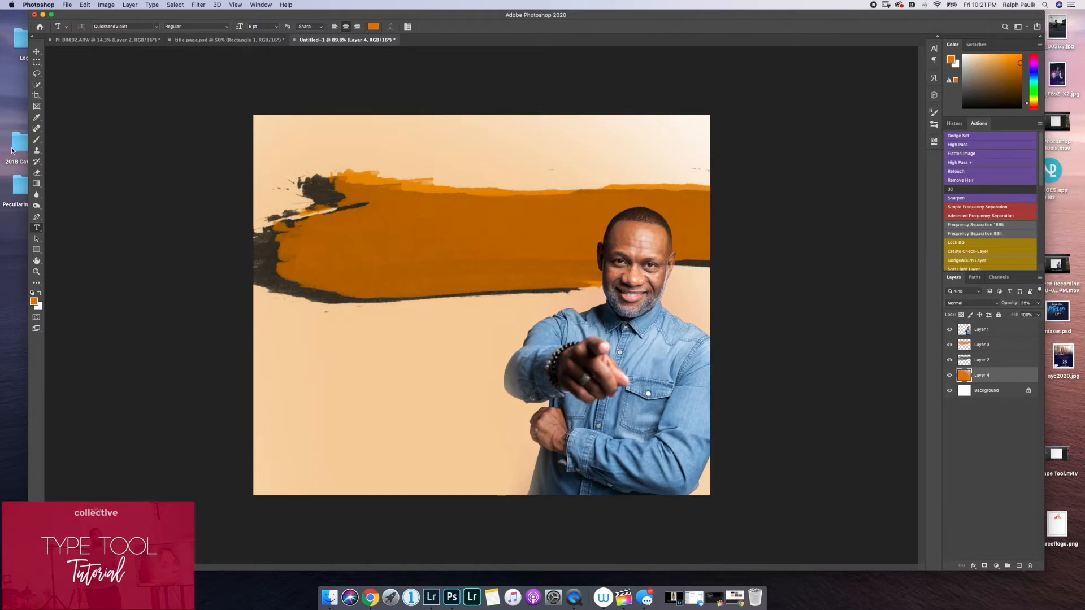
# Set the Type tool's font to Indigo Regular.
pyautogui.click(158, 28)
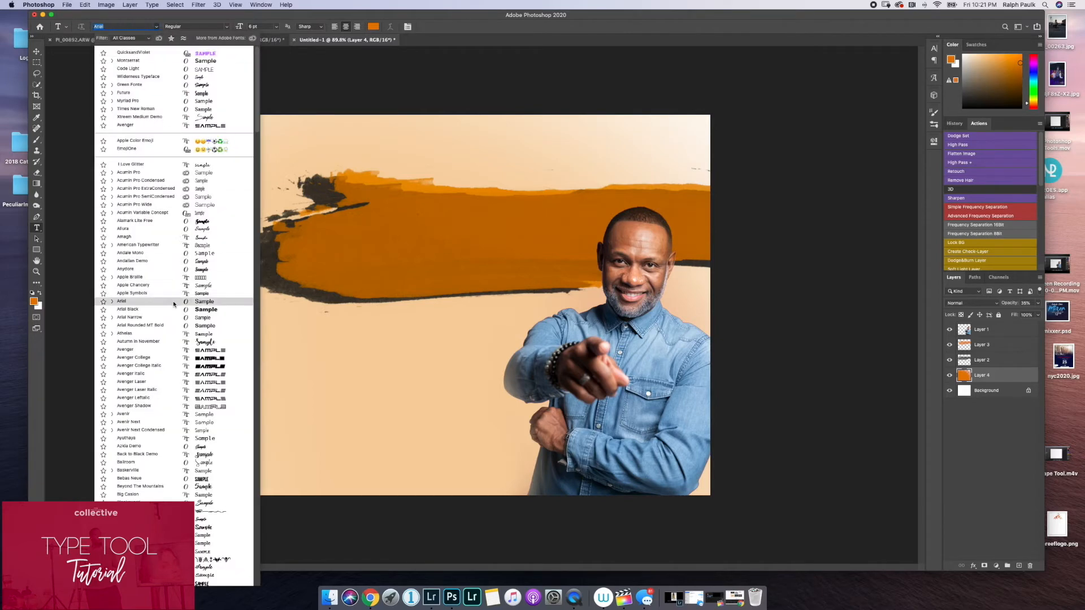
pyautogui.scroll(-10, 175, 303)
pyautogui.scroll(-15, 173, 304)
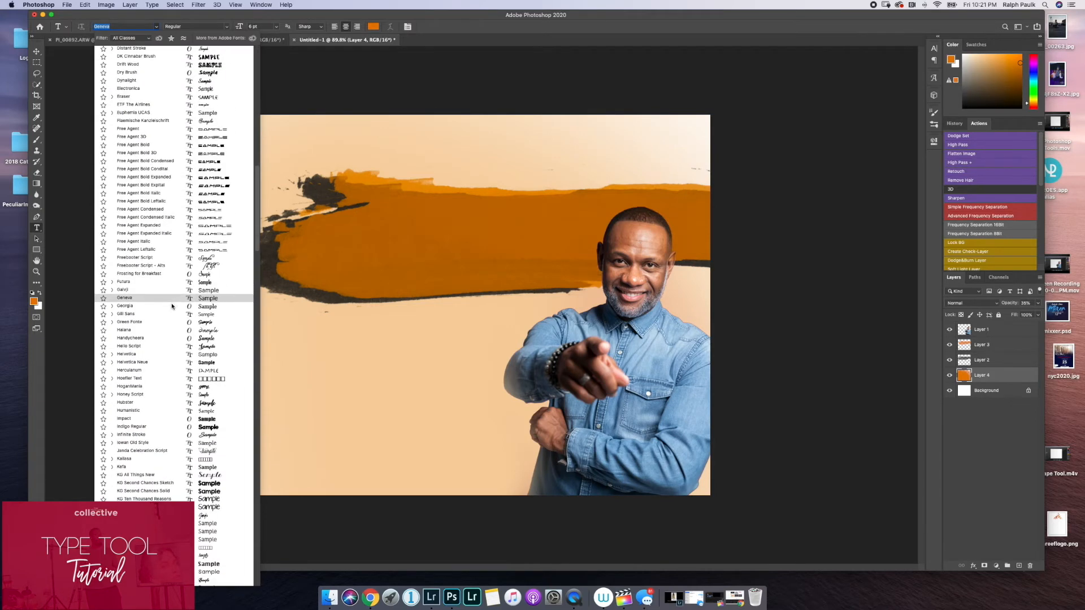
pyautogui.scroll(-3, 172, 310)
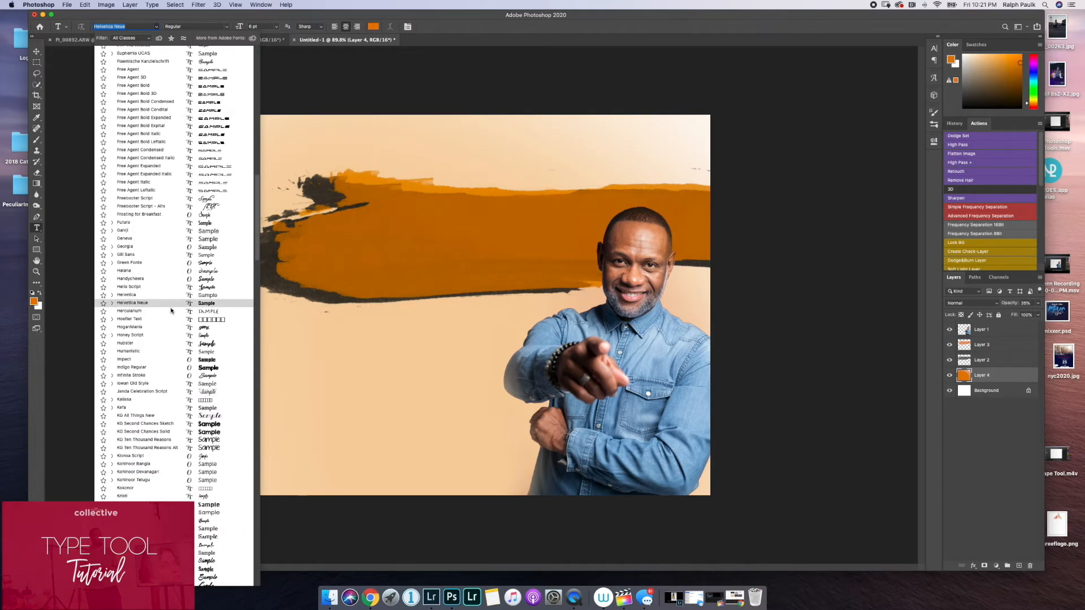
pyautogui.click(170, 359)
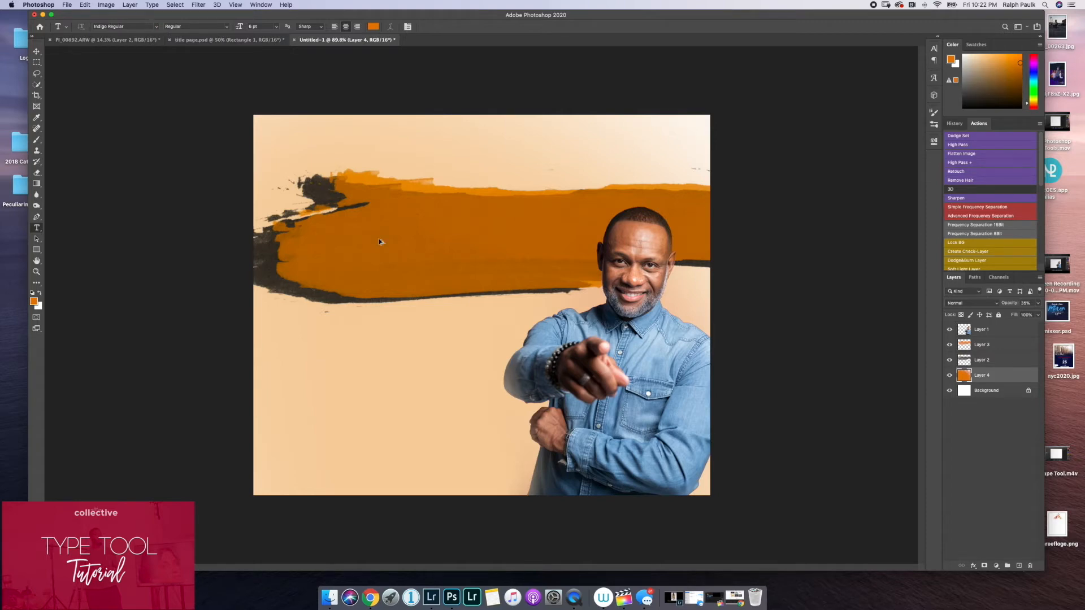
pyautogui.press('alt+super+8')
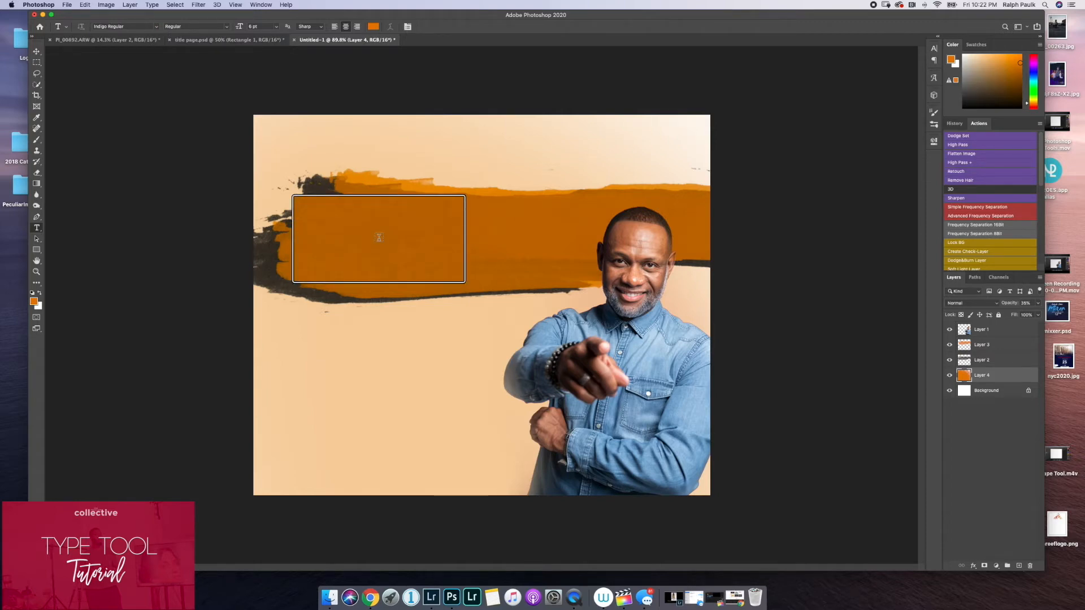
pyautogui.press('alt+super+8')
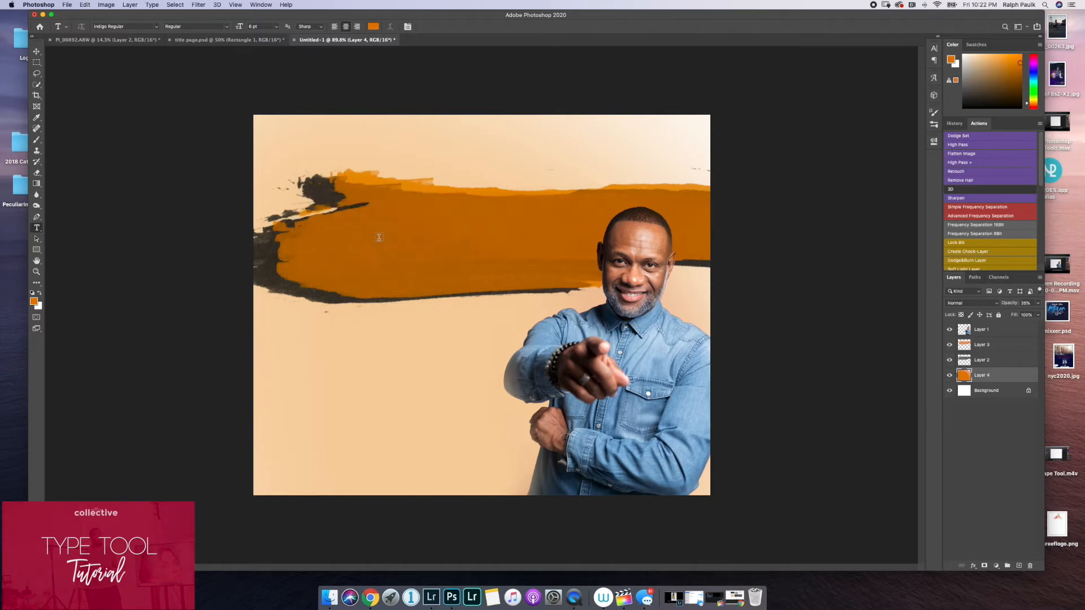
pyautogui.click(359, 217)
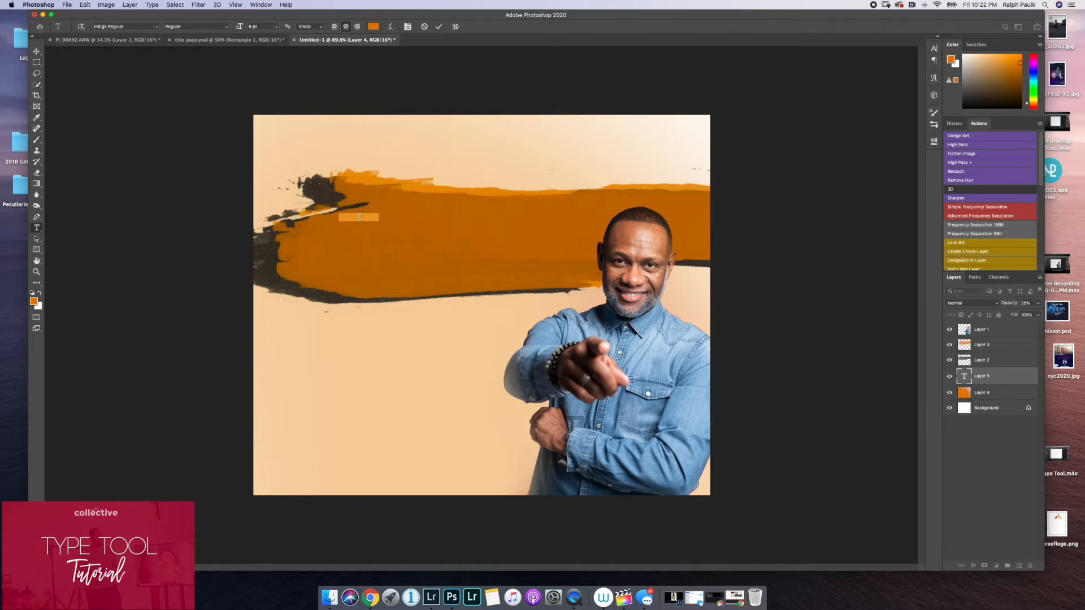
pyautogui.click(425, 26)
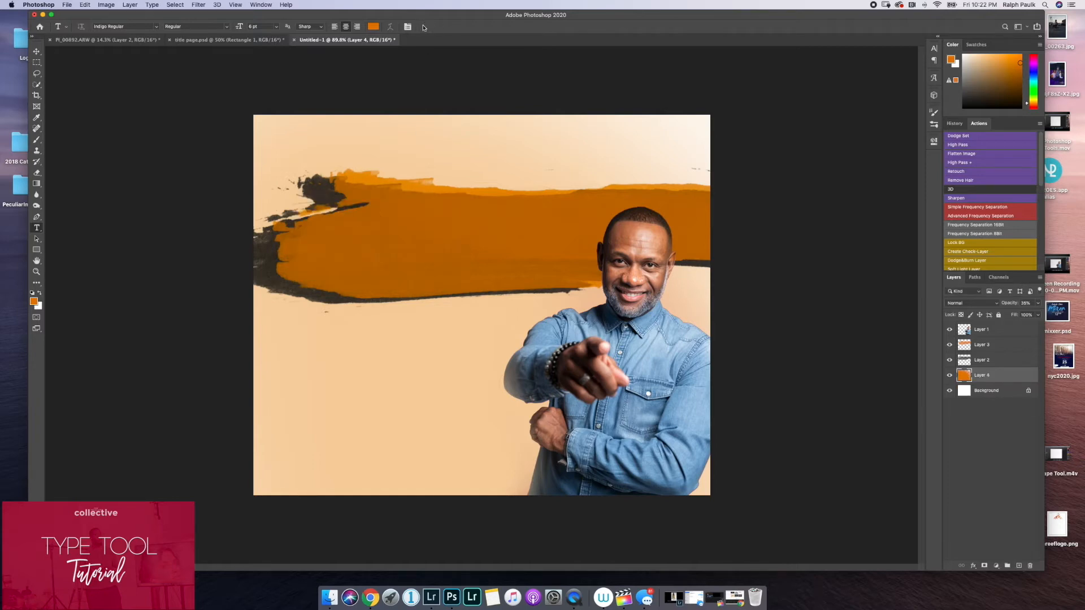
# Set the Type tool's font size to 60 pt.
pyautogui.click(277, 26)
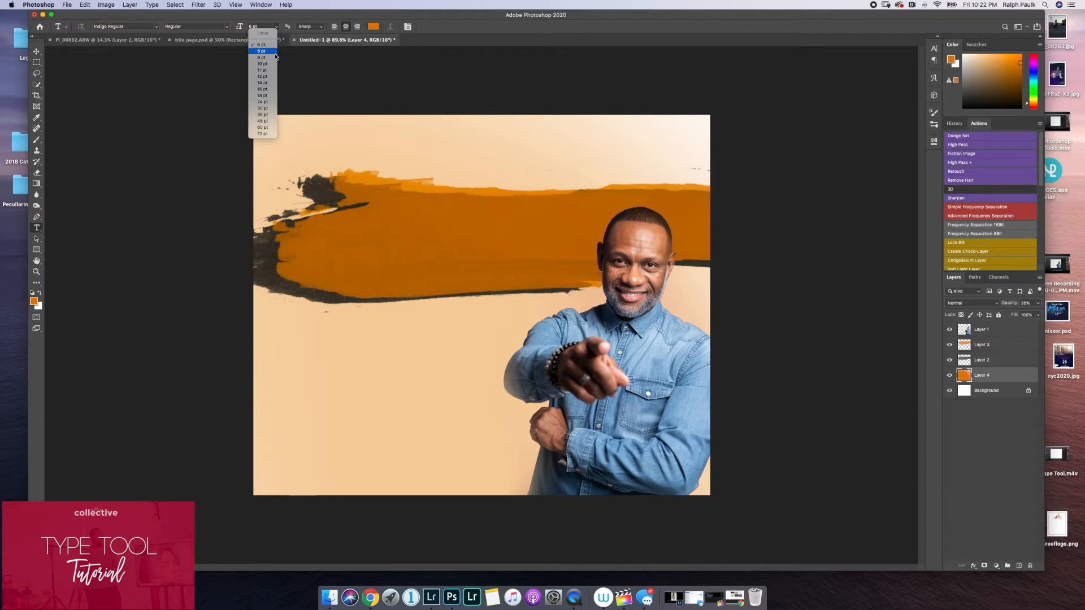
pyautogui.click(262, 128)
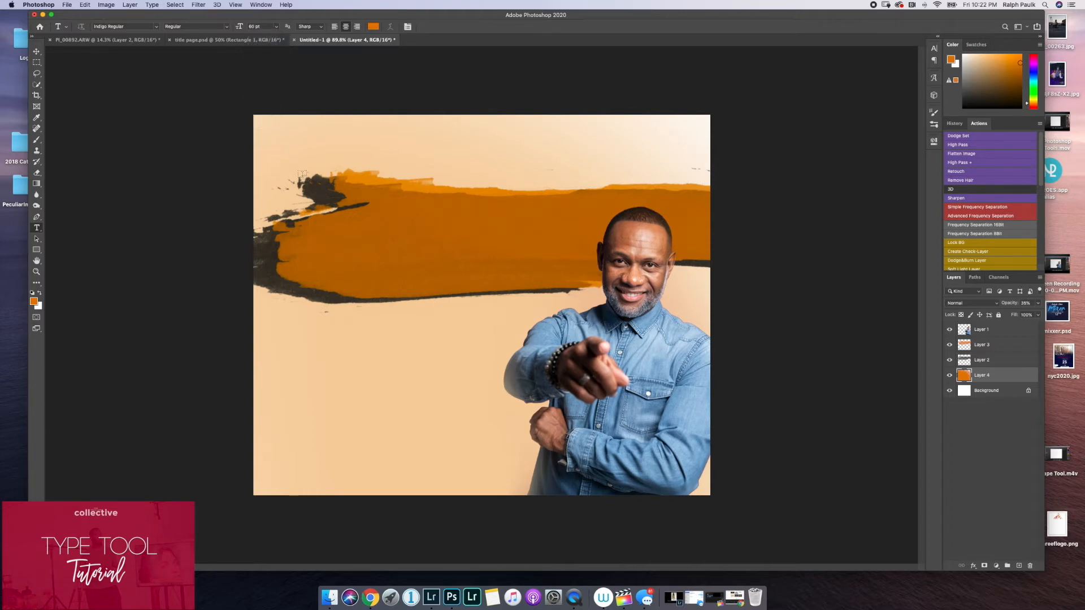
# Try placing the text SMALL over the orange brush stroke directly above Layer 4, and delete that text layer.
pyautogui.click(344, 242)
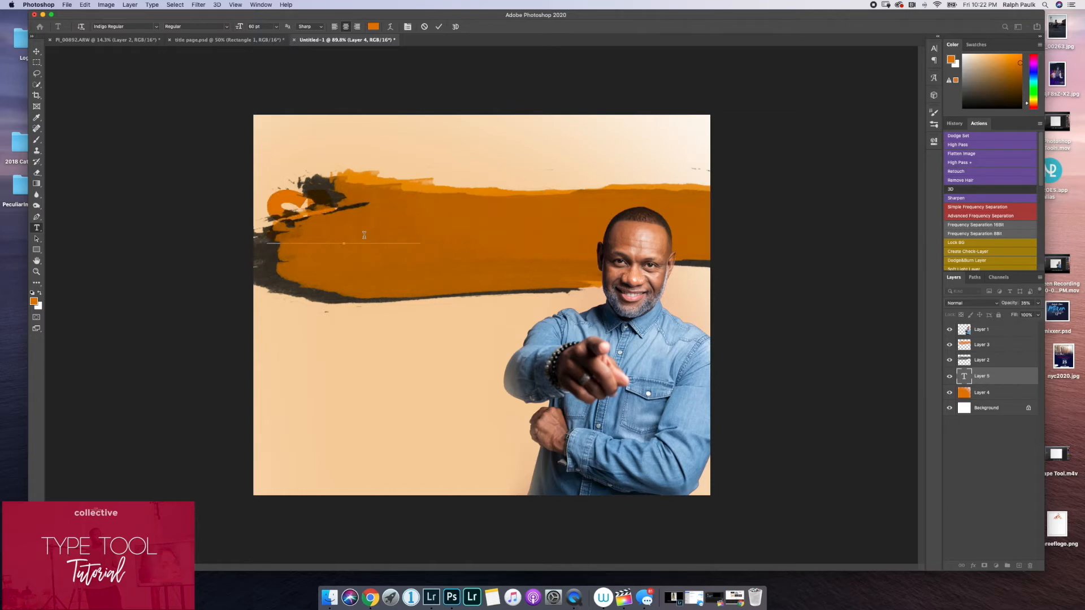
pyautogui.write('SMALL')
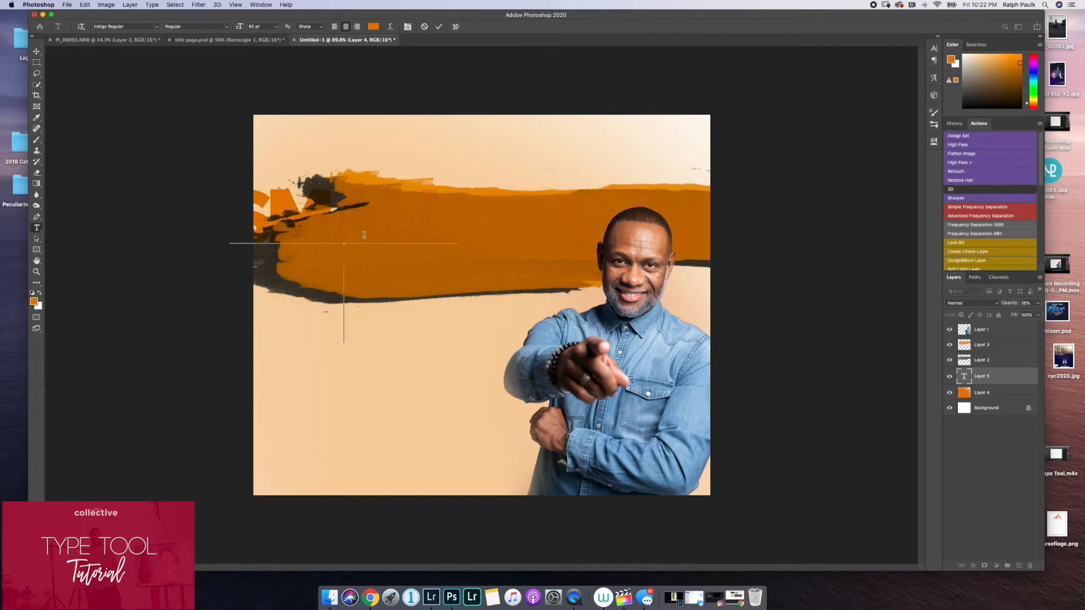
pyautogui.click(438, 27)
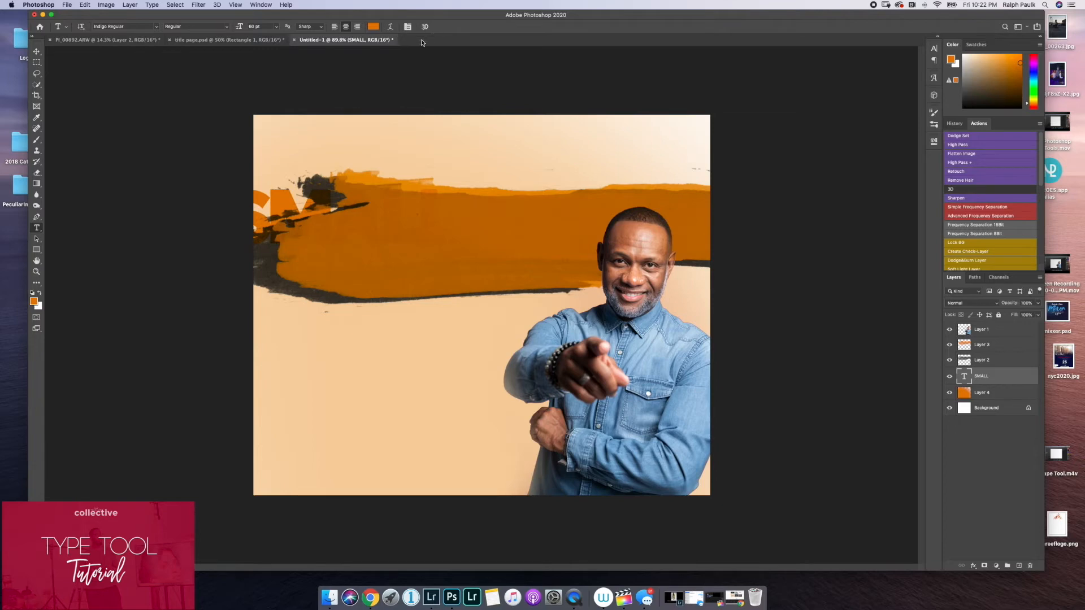
pyautogui.click(36, 51)
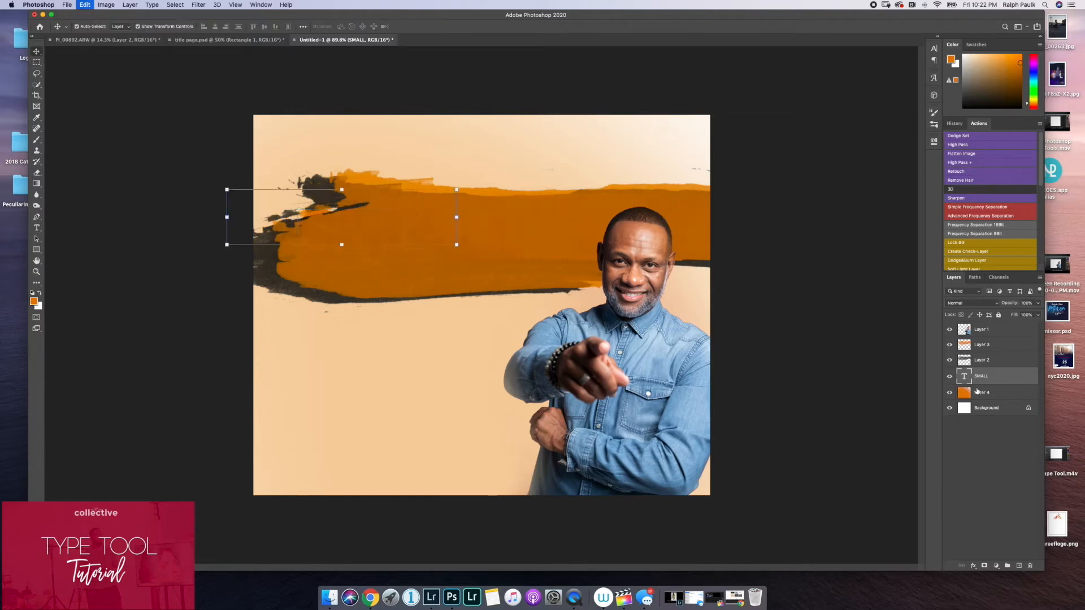
pyautogui.press('BackSpace')
# Add the text SMALL on a new layer above Layer 1 and move it above the orange brush stroke.
pyautogui.press('t')
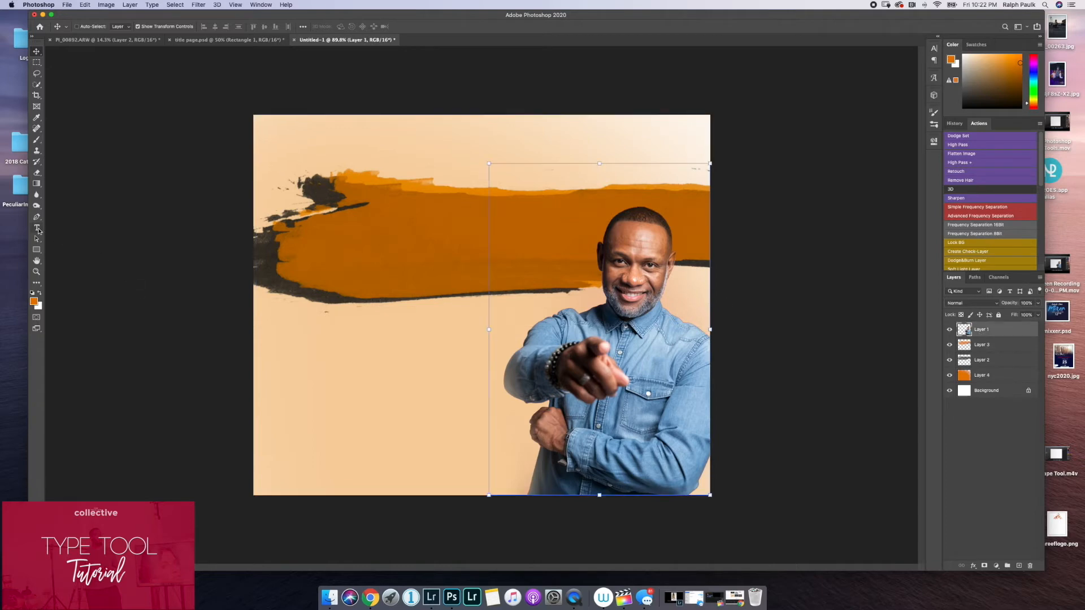
pyautogui.click(354, 233)
pyautogui.write('SMALL')
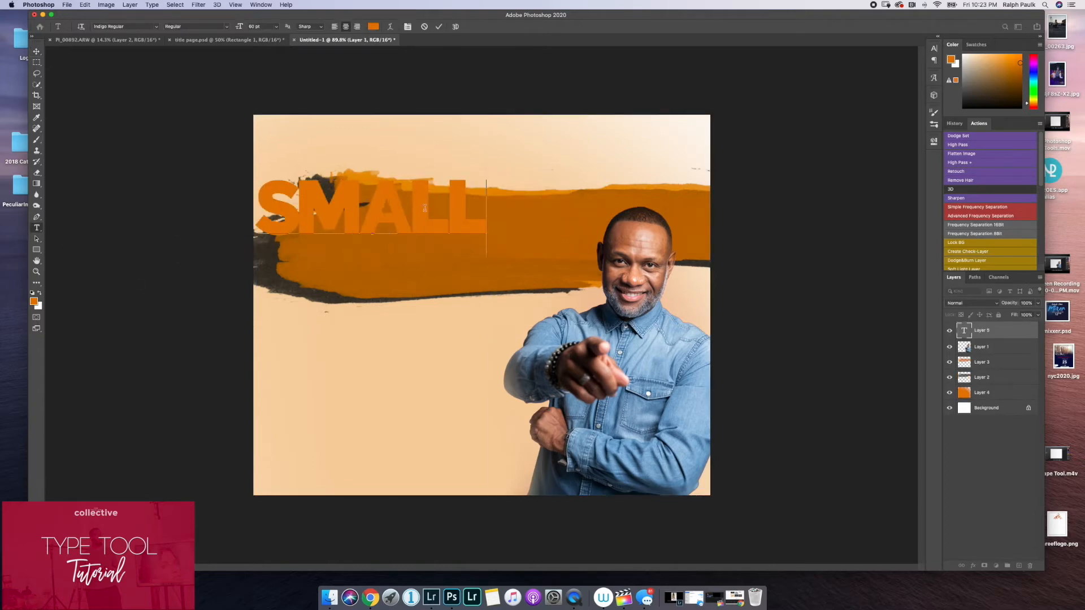
pyautogui.click(438, 27)
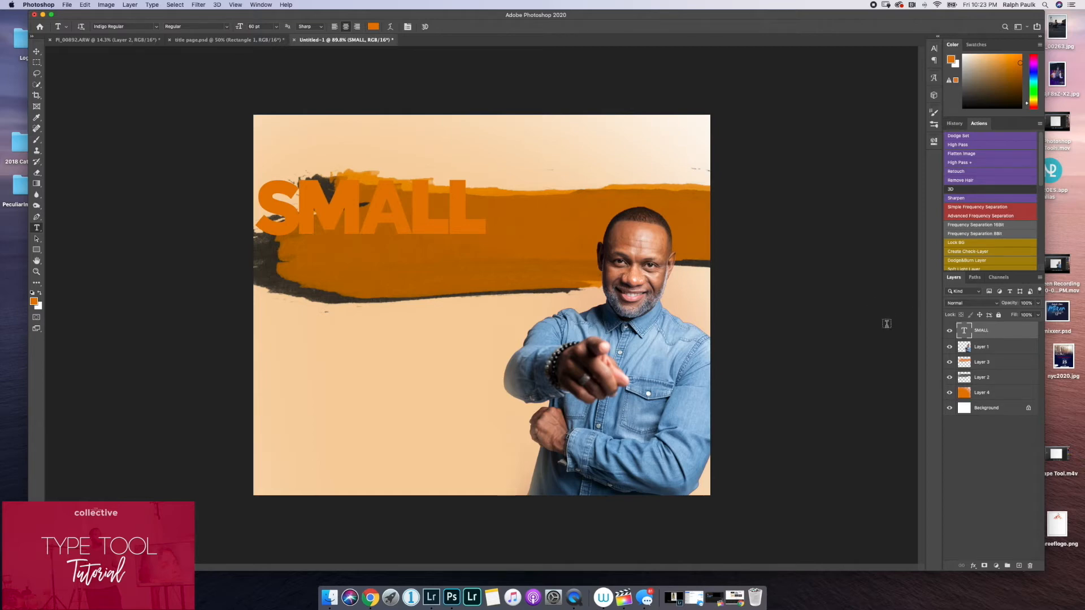
pyautogui.click(36, 52)
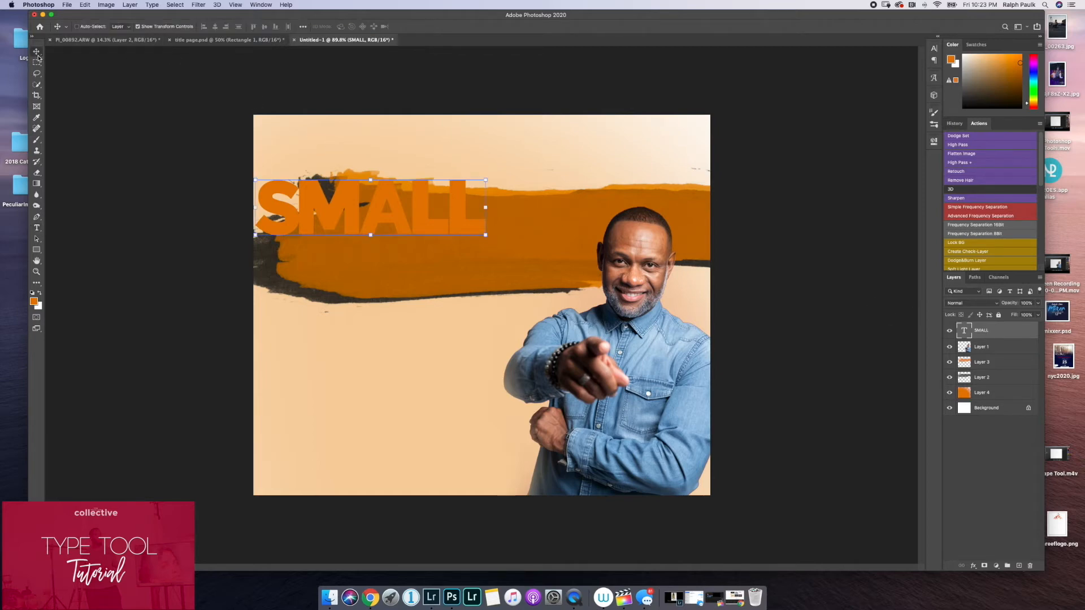
pyautogui.moveTo(293, 212)
pyautogui.mouseDown()
pyautogui.moveTo(374, 220)
pyautogui.moveTo(400, 166)
pyautogui.moveTo(453, 146)
pyautogui.moveTo(443, 162)
pyautogui.mouseUp()
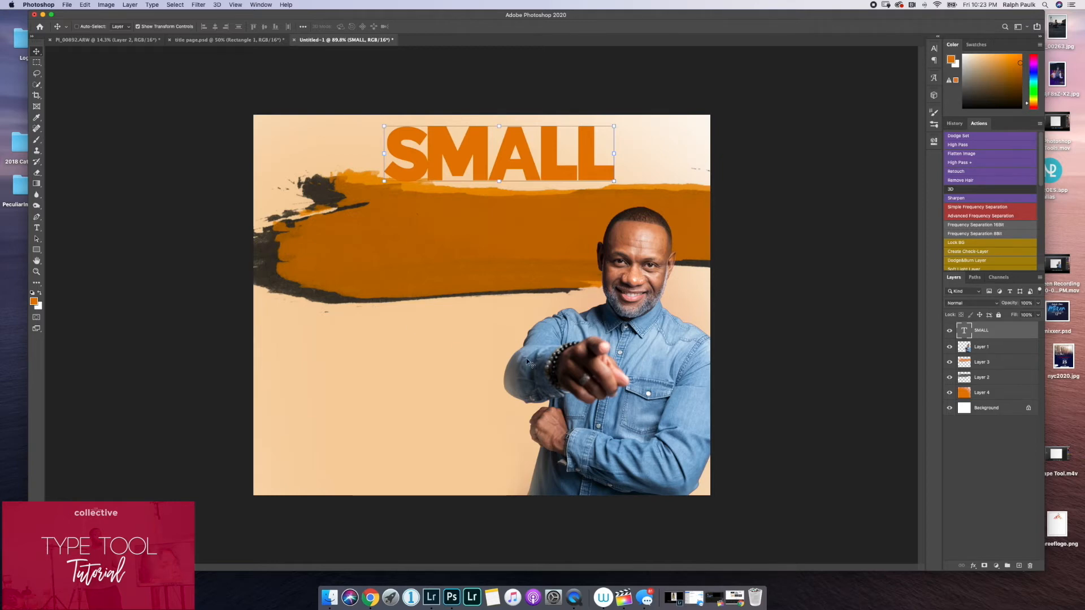
# Show the Character settings for the SMALL text and look at the list of available fonts.
pyautogui.click(935, 50)
pyautogui.click(935, 49)
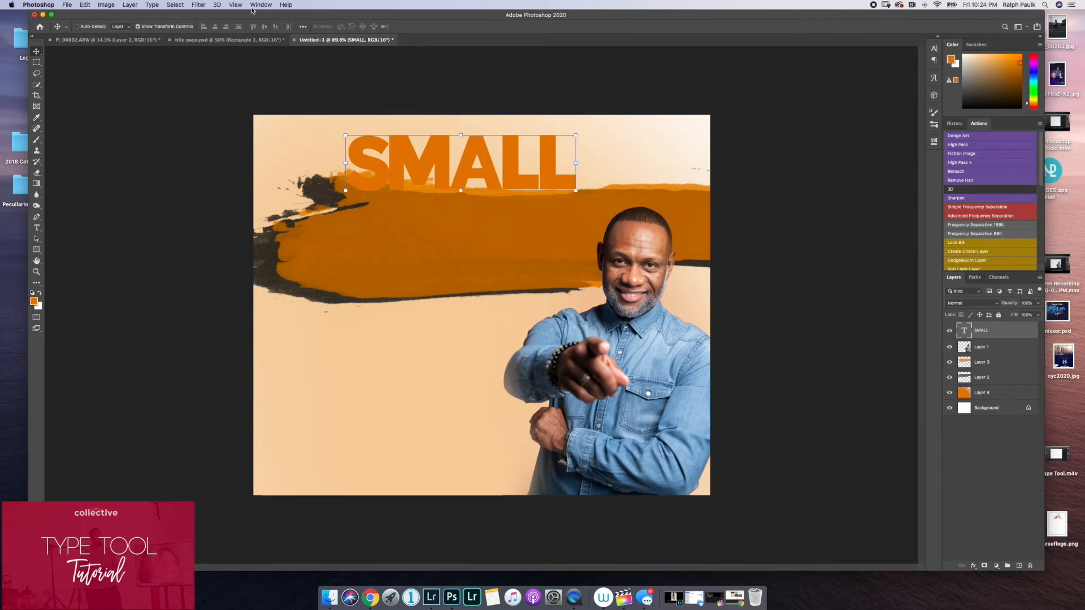
pyautogui.click(261, 5)
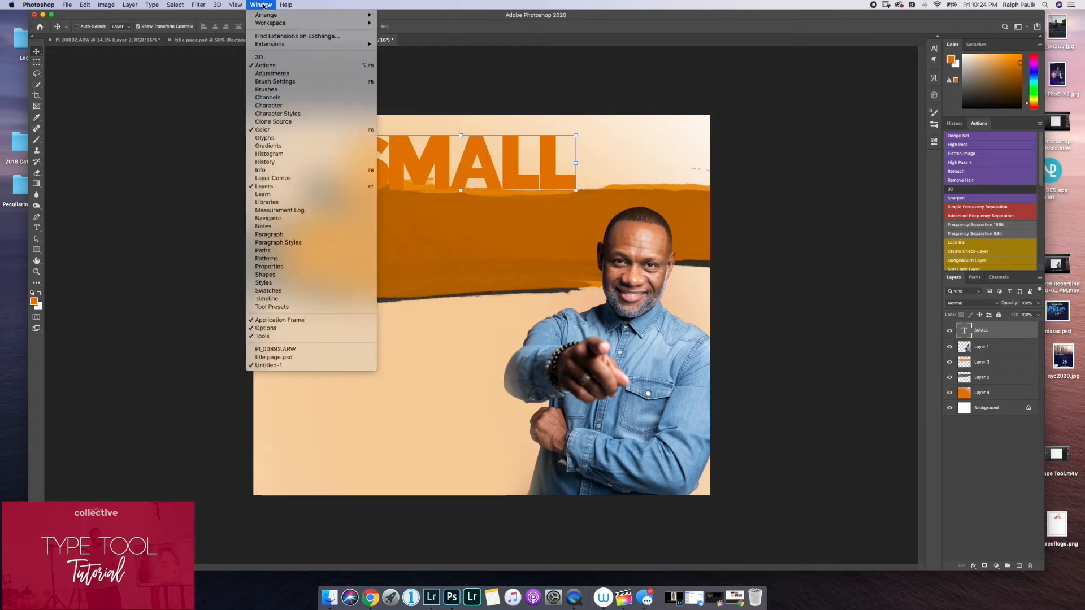
pyautogui.click(277, 106)
pyautogui.click(934, 52)
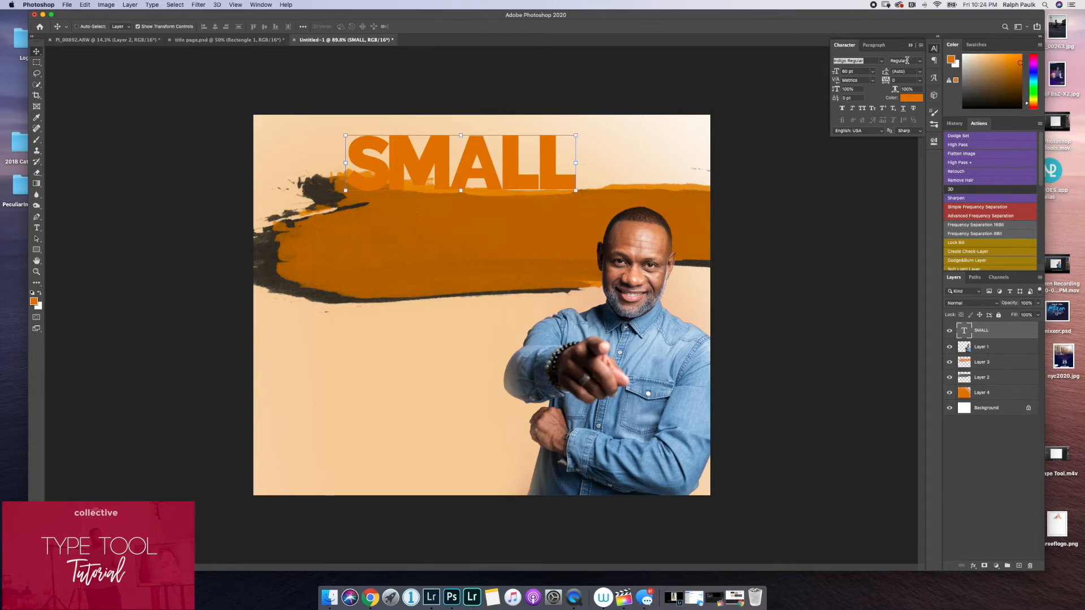
pyautogui.click(881, 60)
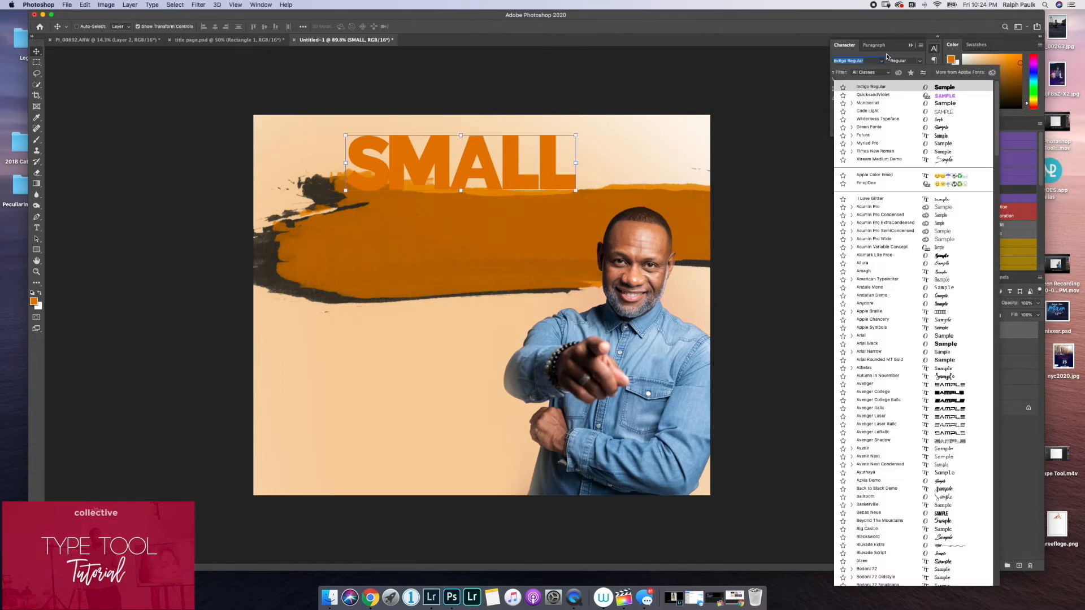
pyautogui.click(886, 54)
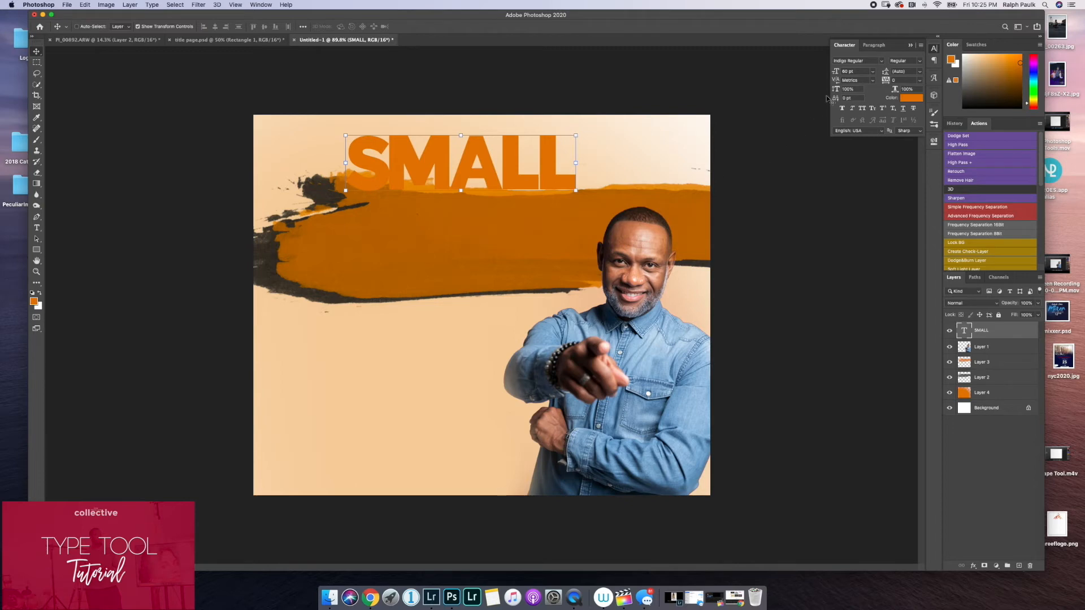
# Try a leading of 60 pt on the SMALL text and add a second line reading business.
pyautogui.click(920, 77)
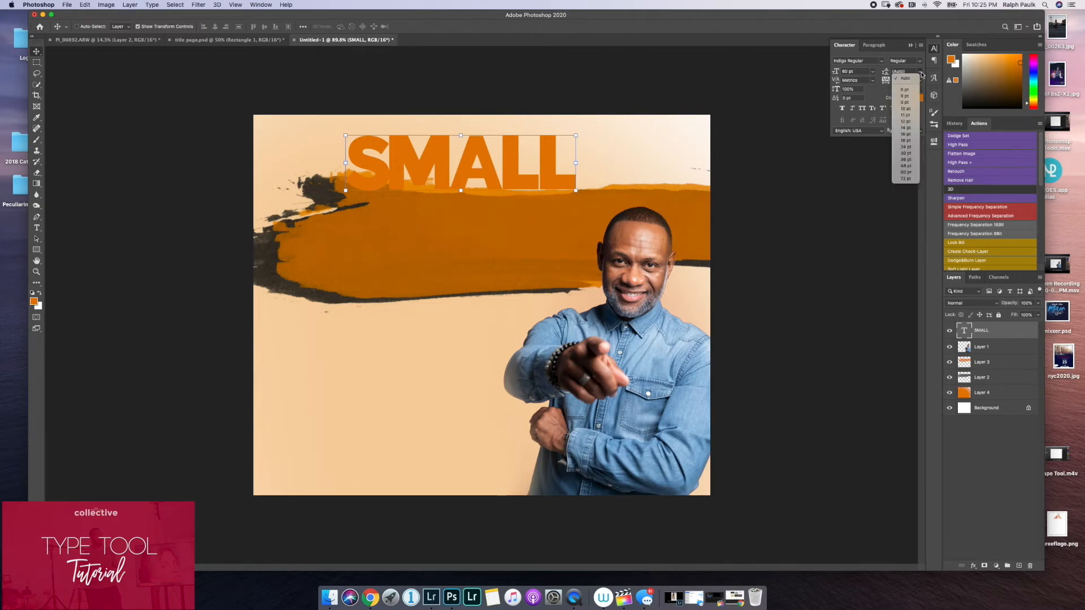
pyautogui.click(905, 172)
pyautogui.doubleClick(569, 164)
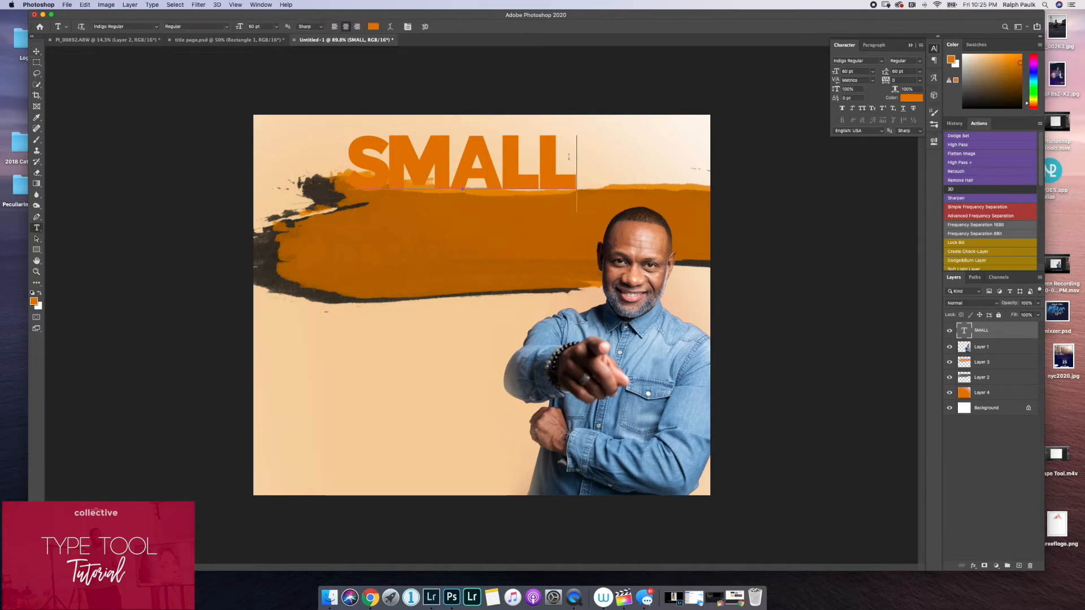
pyautogui.press('Return')
pyautogui.write('business')
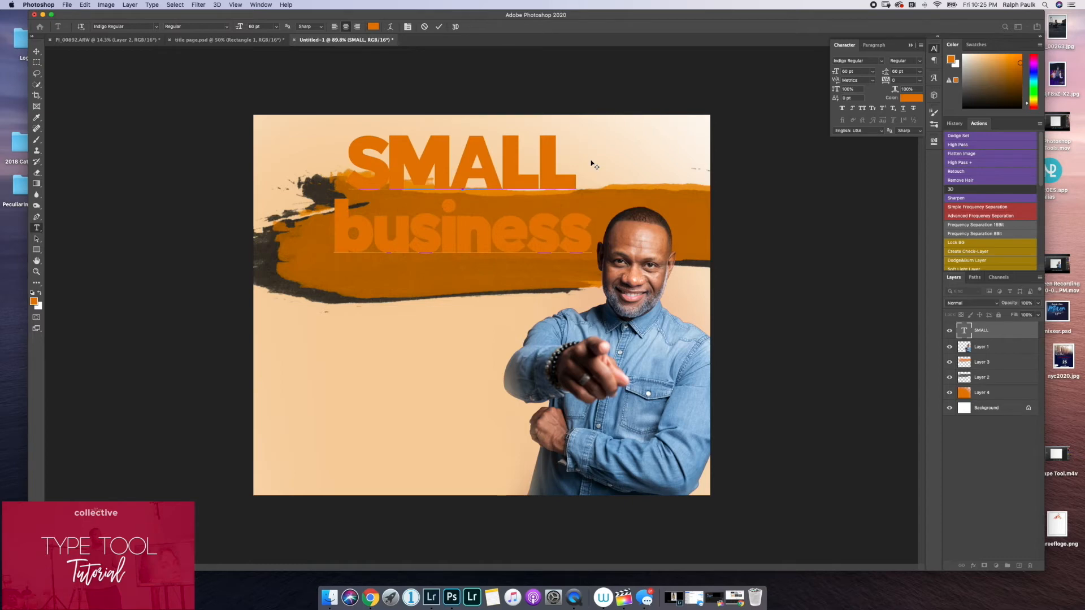
pyautogui.click(439, 27)
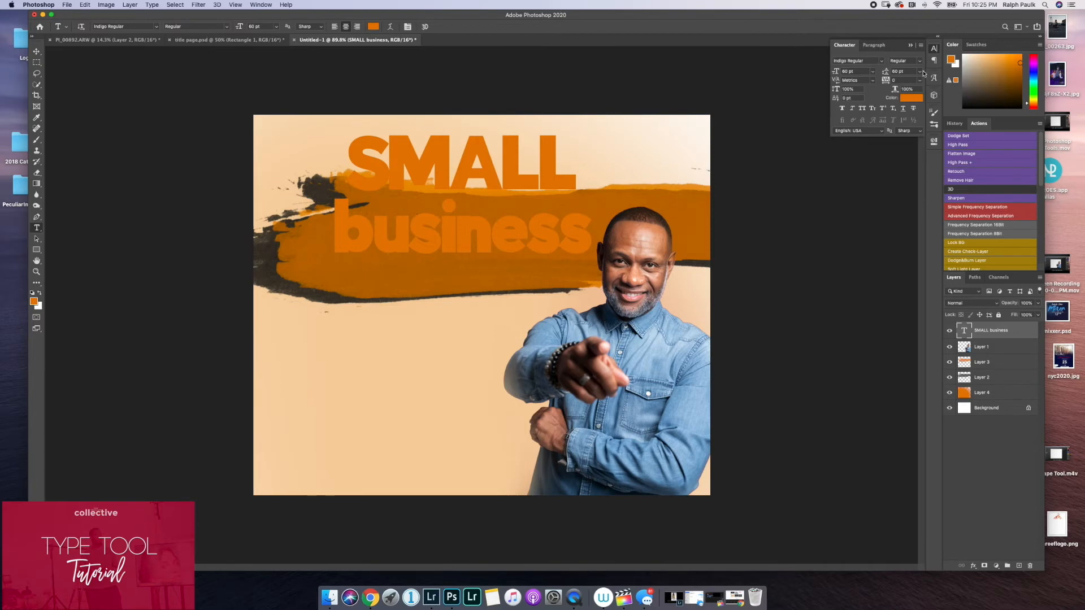
# Try leading values of 18 pt, 48 pt and 480 pt on the two-line text.
pyautogui.click(920, 72)
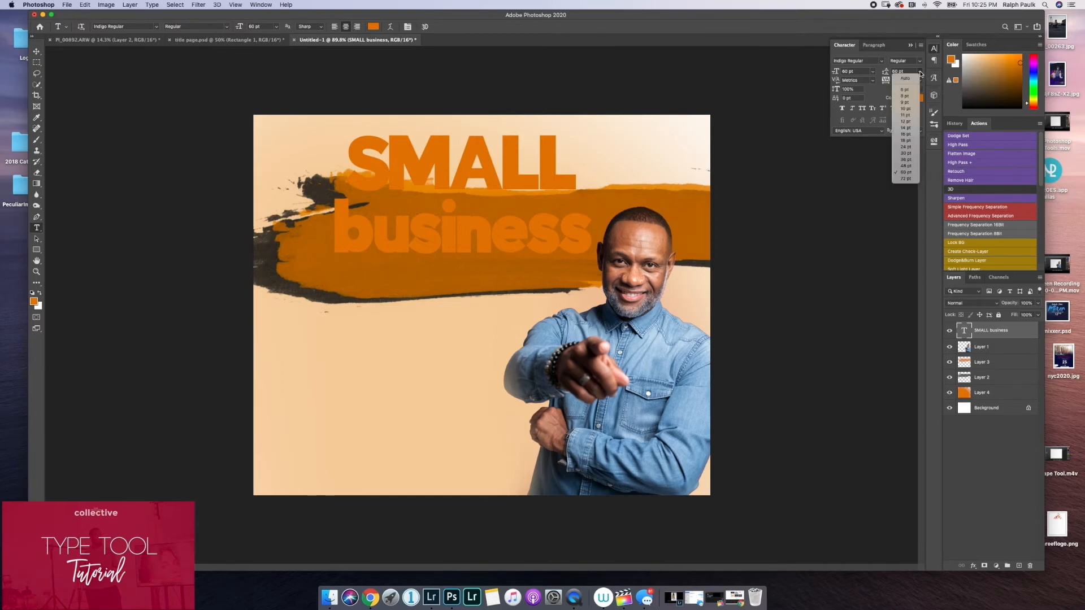
pyautogui.click(906, 142)
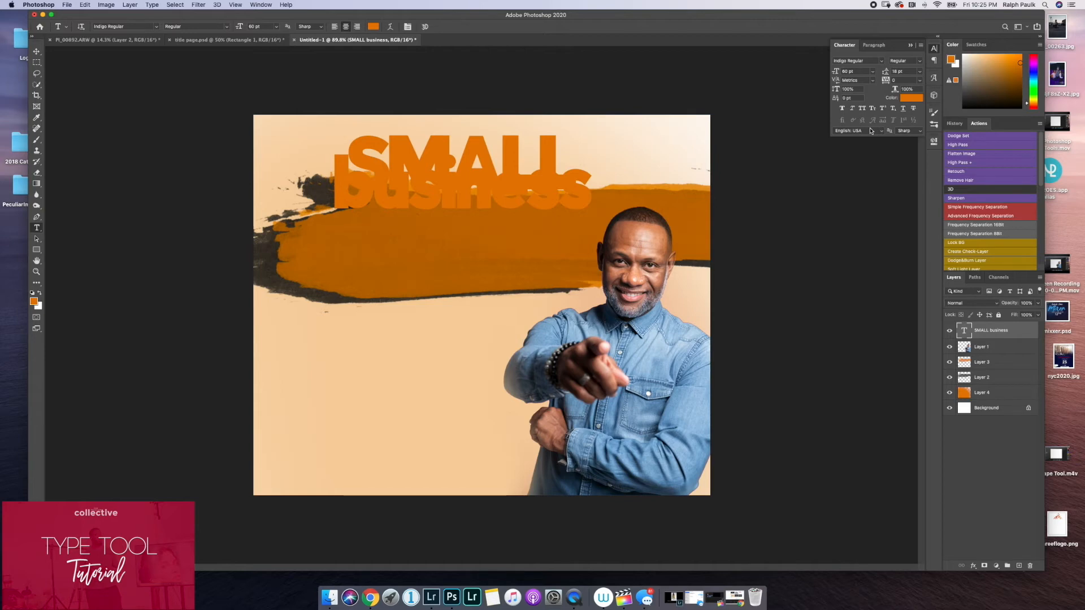
pyautogui.click(919, 72)
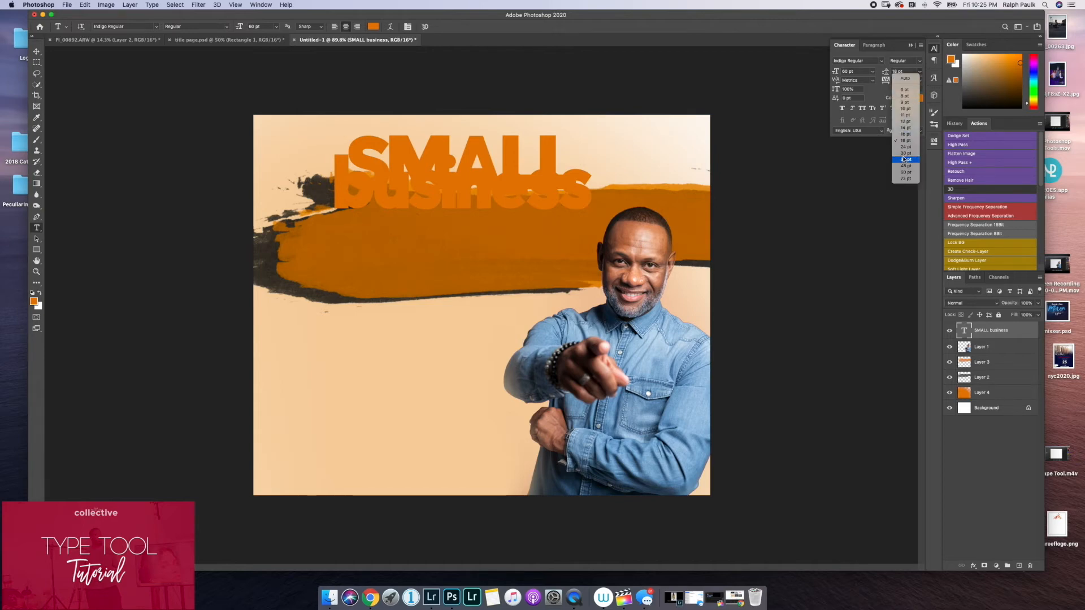
pyautogui.click(906, 166)
pyautogui.click(920, 72)
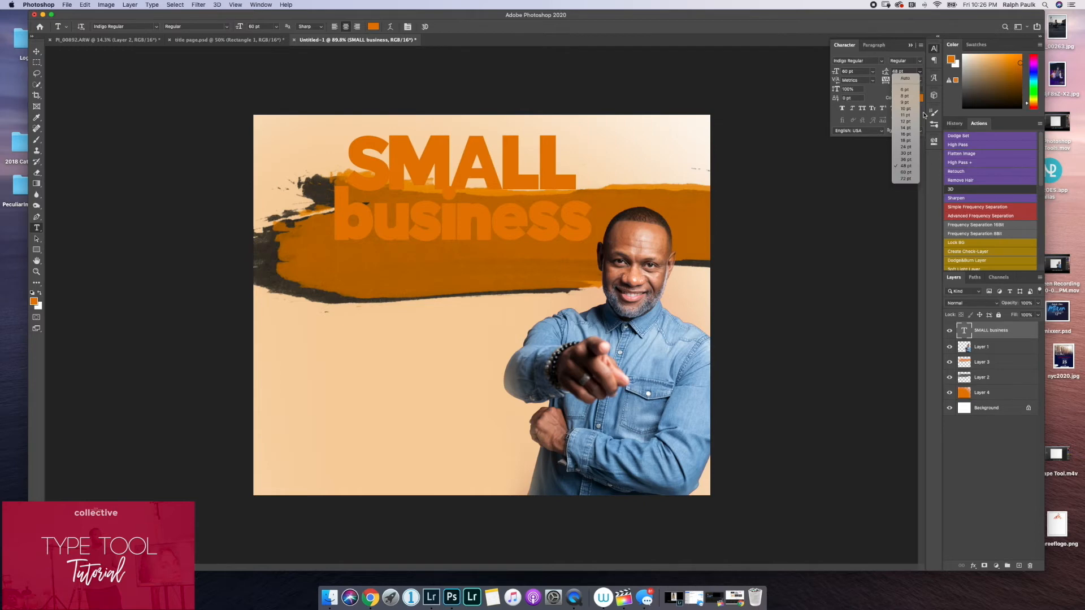
pyautogui.click(905, 72)
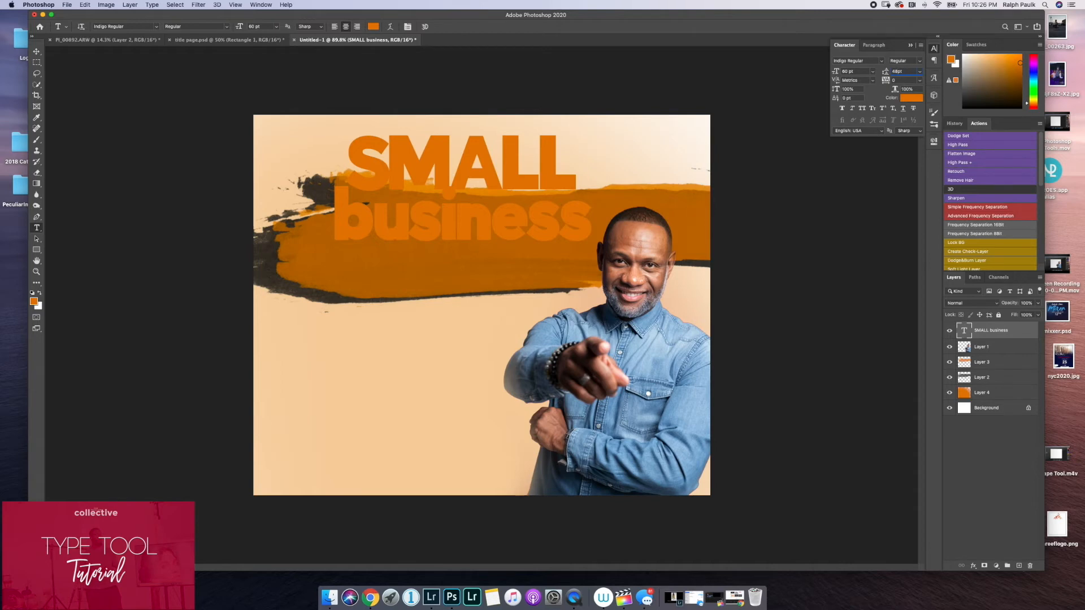
pyautogui.press('Return')
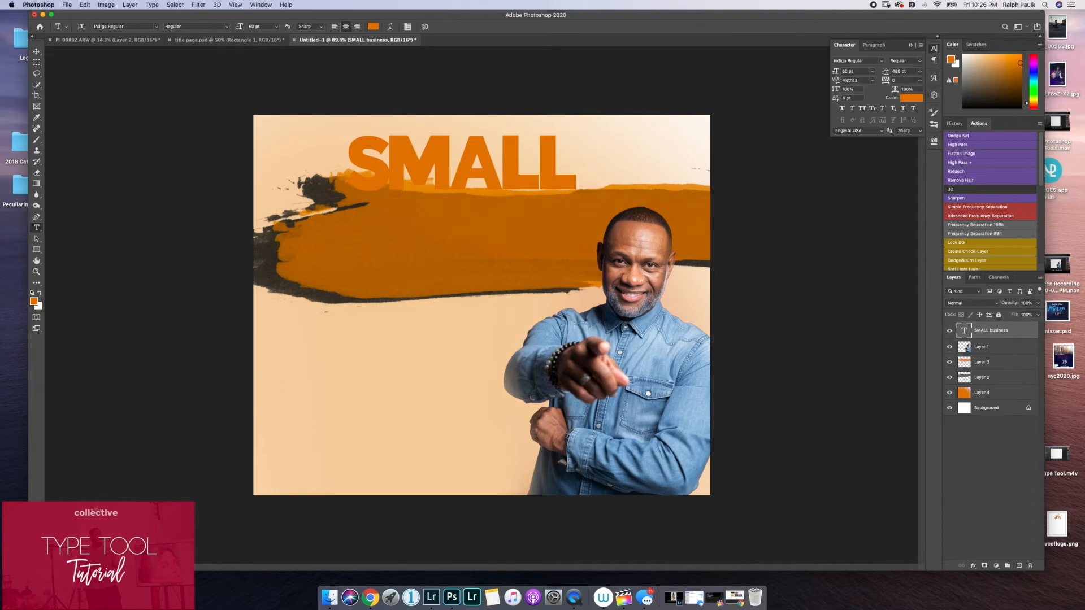
# Move the text layer slightly up toward the canvas's upper edge and set its leading to 48 pt.
pyautogui.click(37, 51)
pyautogui.moveTo(364, 171); pyautogui.dragTo(444, 204)
pyautogui.click(920, 71)
pyautogui.click(904, 167)
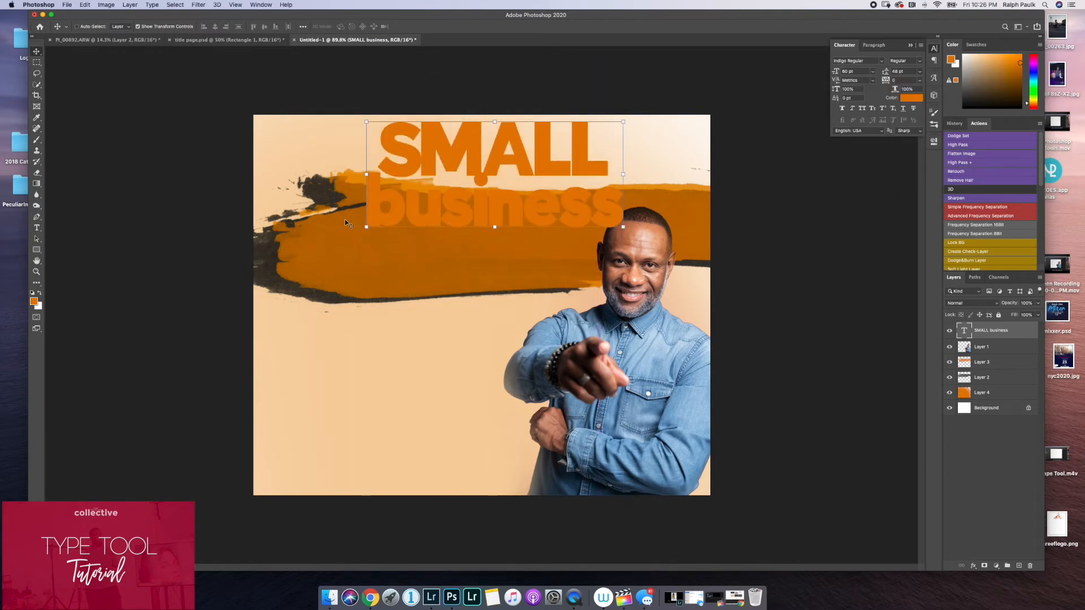
# Delete the second line, business, from the text layer and keep only SMALL.
pyautogui.click(36, 228)
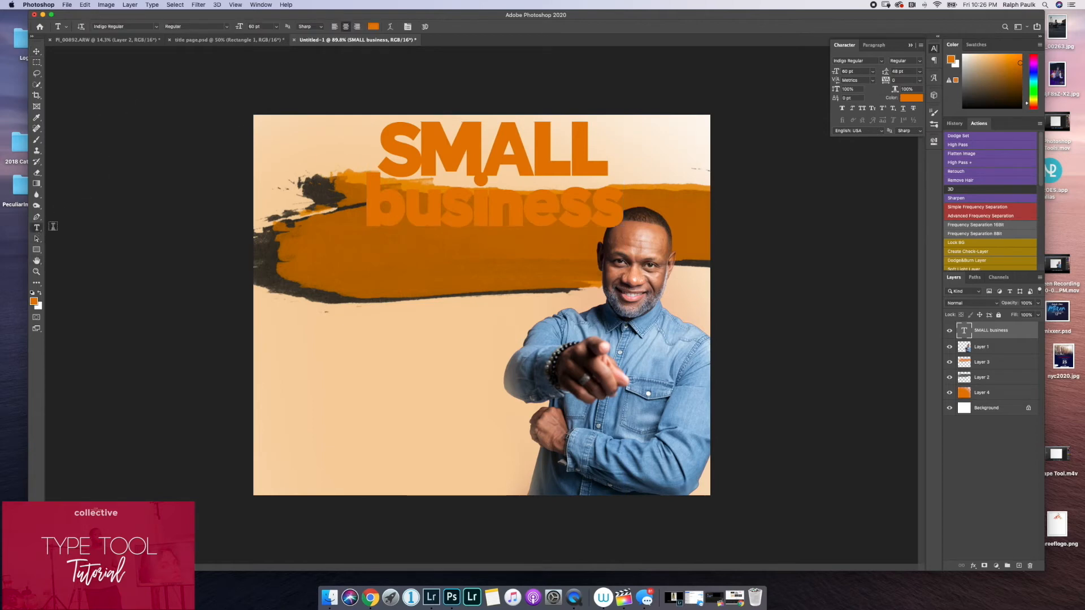
pyautogui.doubleClick(495, 207)
pyautogui.press('BackSpace')
pyautogui.click(438, 27)
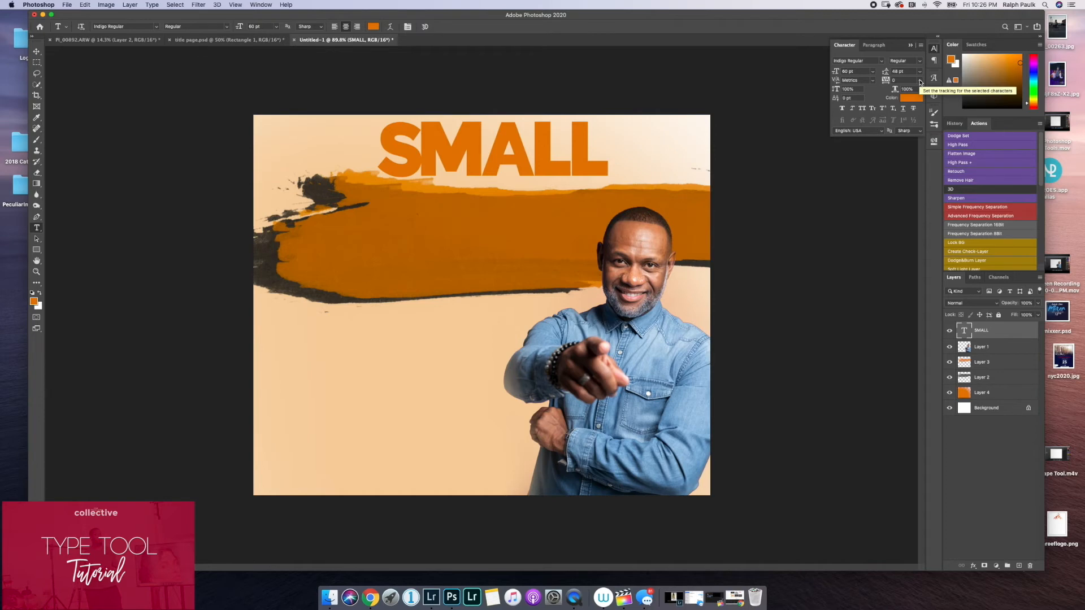
# Try tracking values of 200 and -100 on the SMALL text, and set it back to 0.
pyautogui.click(920, 83)
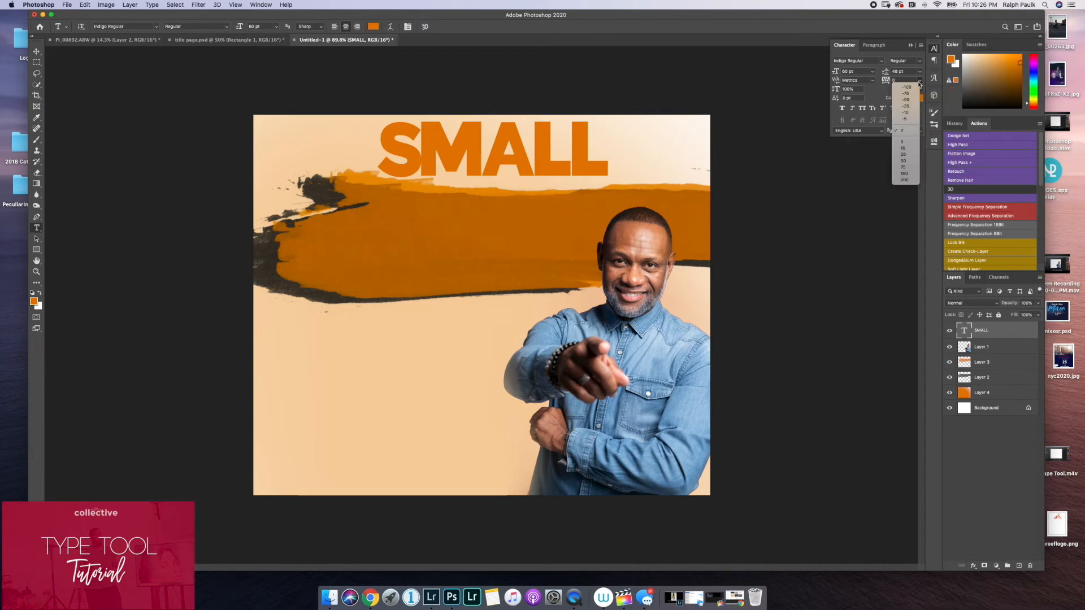
pyautogui.click(904, 180)
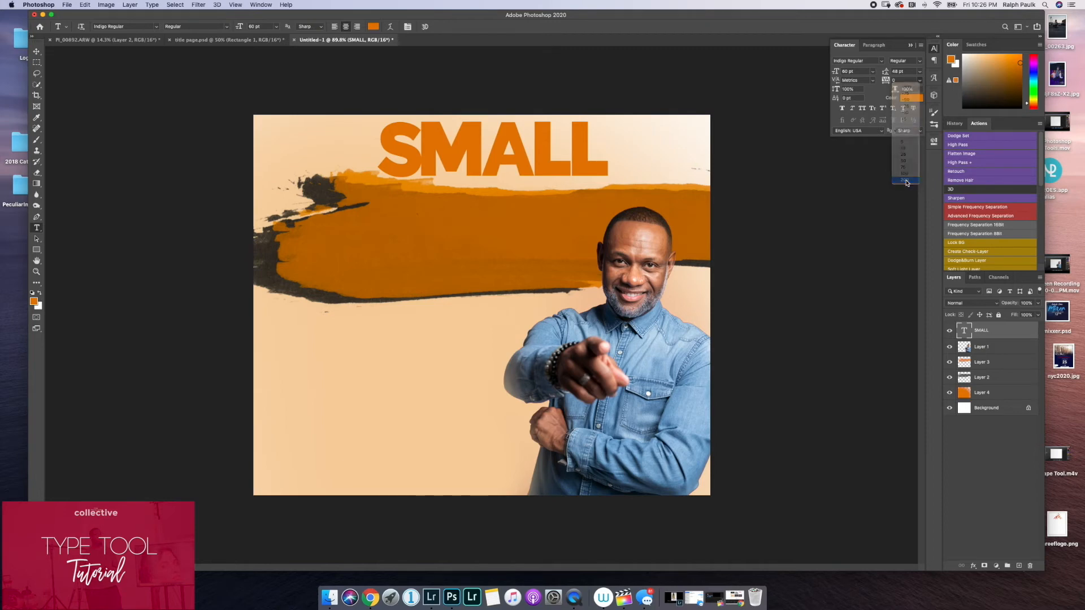
pyautogui.click(919, 83)
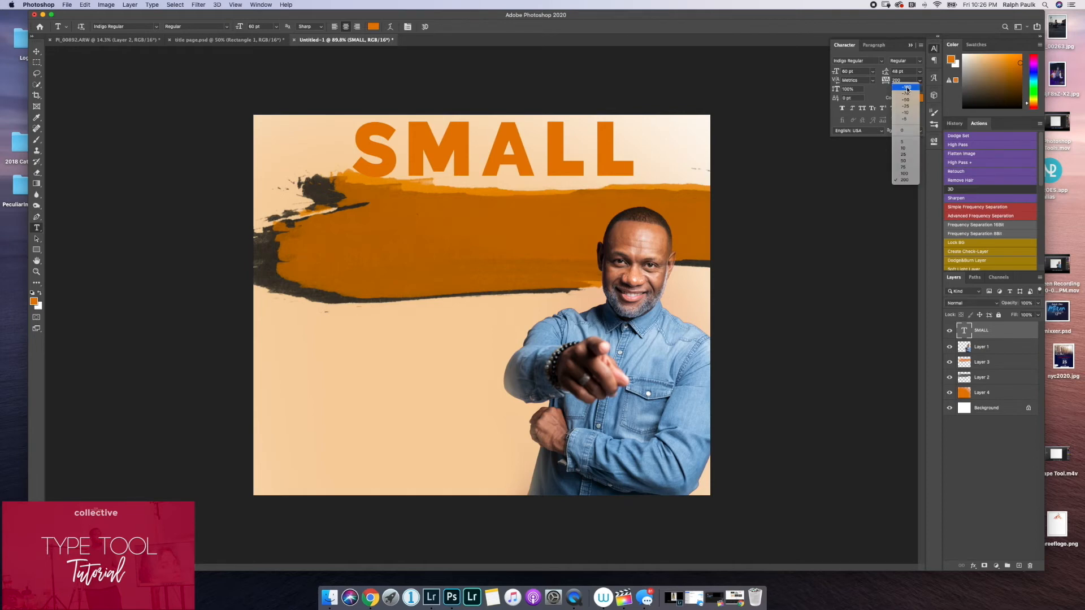
pyautogui.click(907, 88)
pyautogui.click(919, 82)
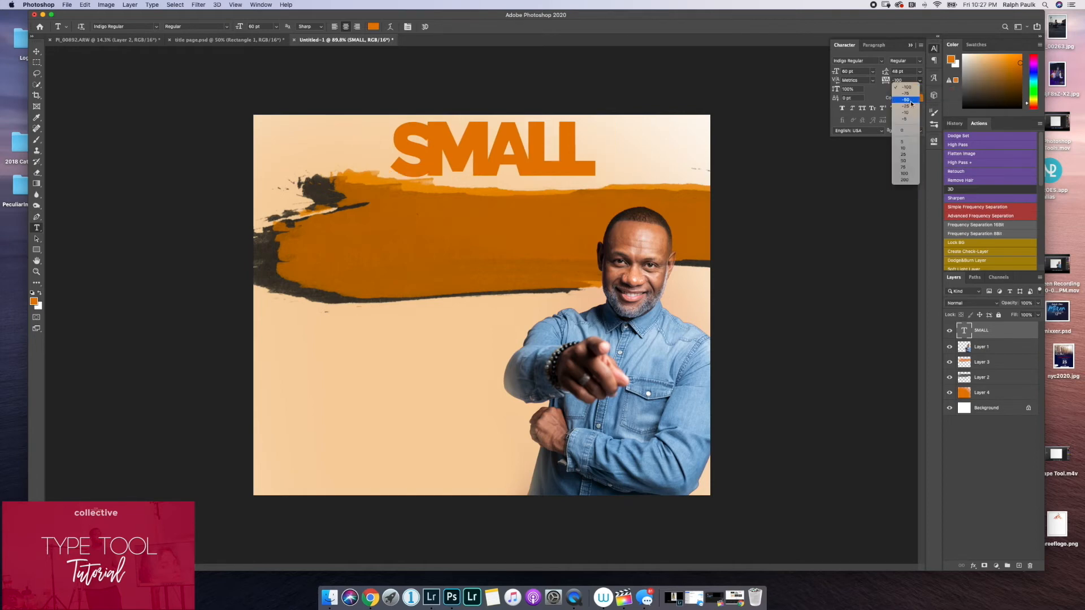
pyautogui.click(904, 130)
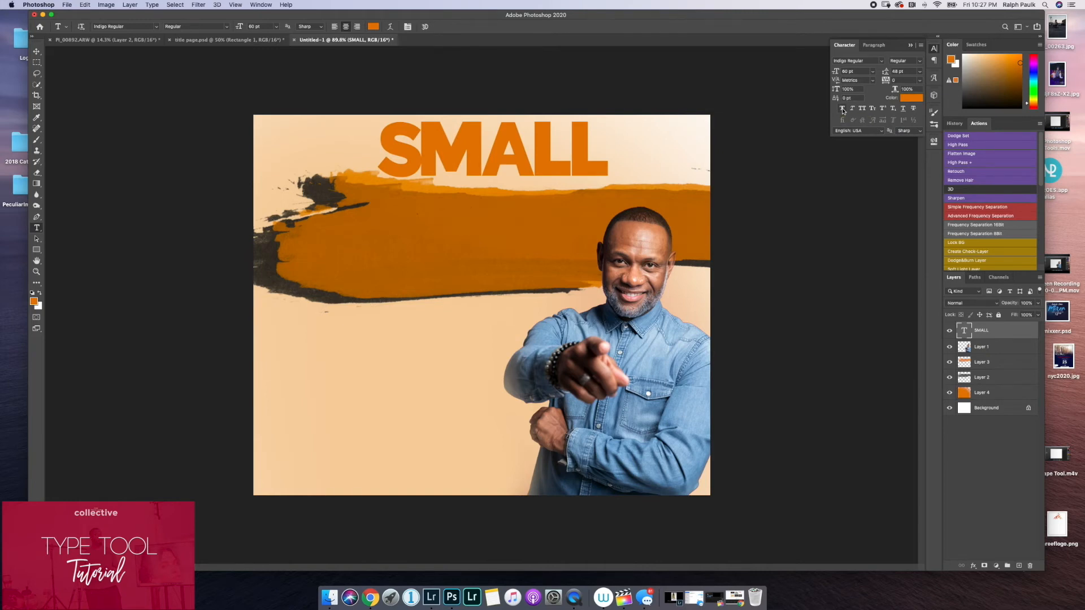
# Try Faux Bold and Faux Italic on the SMALL text, turning each one off again.
pyautogui.click(843, 111)
pyautogui.click(843, 111)
pyautogui.click(853, 111)
pyautogui.click(853, 111)
# Replace the text SMALL with lowercase small, and try the All Caps style on it before turning it off.
pyautogui.doubleClick(515, 159)
pyautogui.write('small')
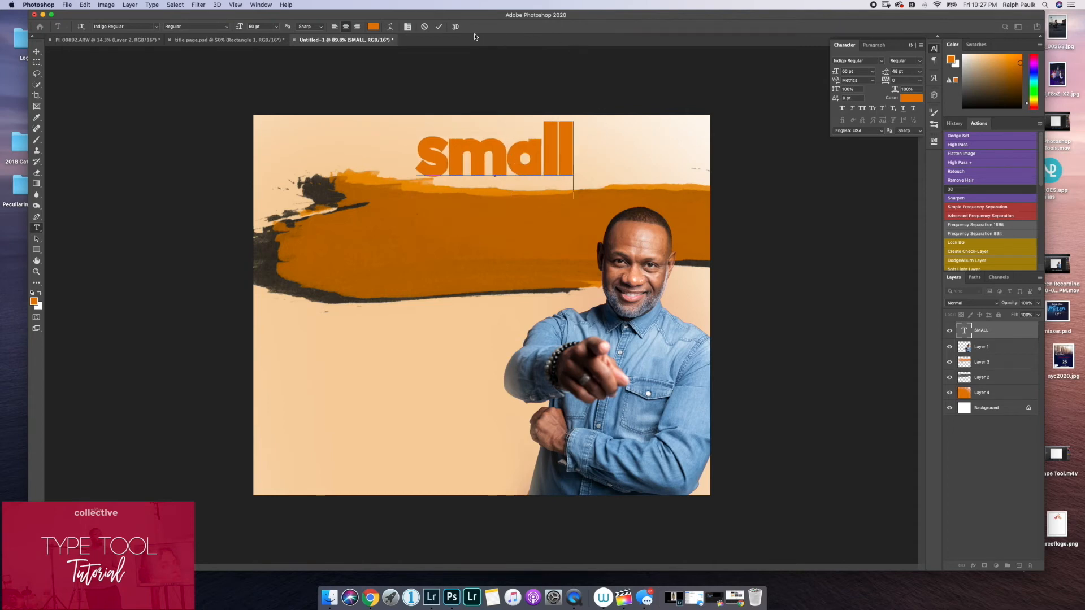
pyautogui.click(439, 26)
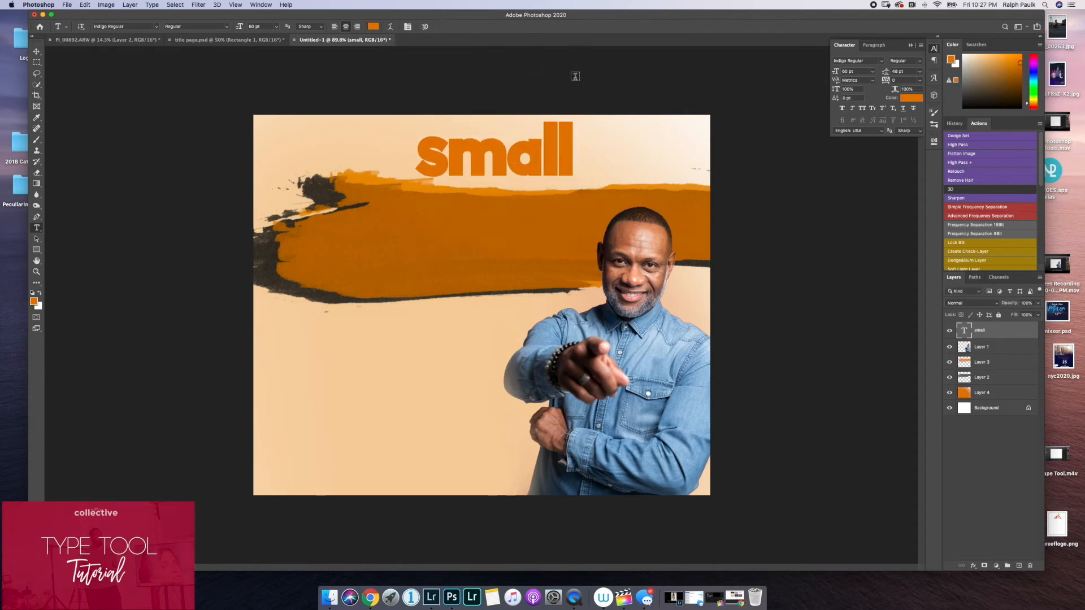
pyautogui.click(863, 109)
pyautogui.click(863, 109)
# Try Superscript and Subscript on the last two letters of small, turning each one off again.
pyautogui.moveTo(538, 151); pyautogui.dragTo(576, 149)
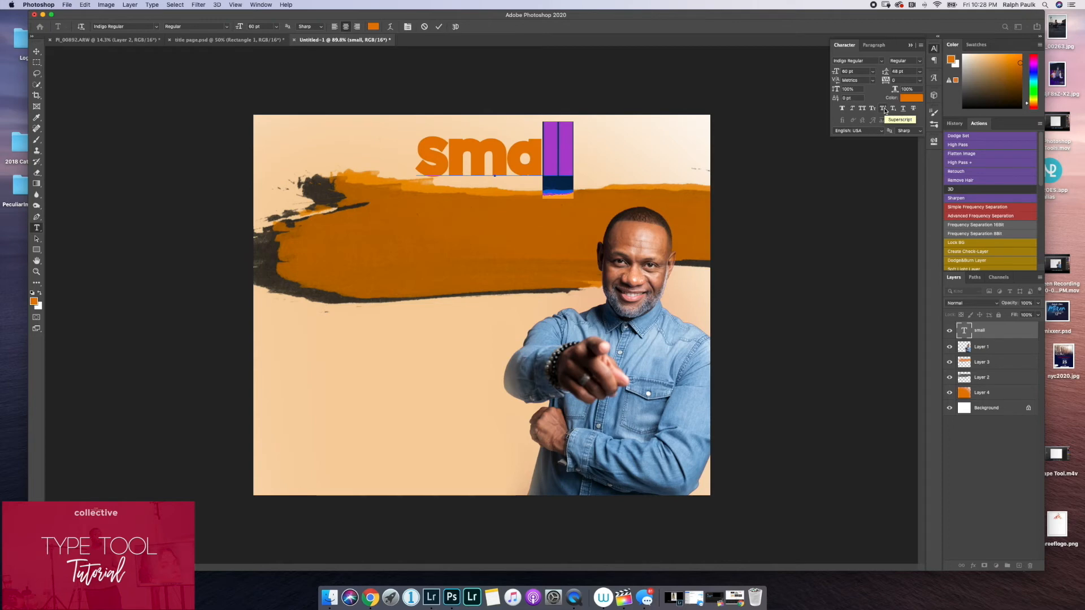
pyautogui.click(885, 110)
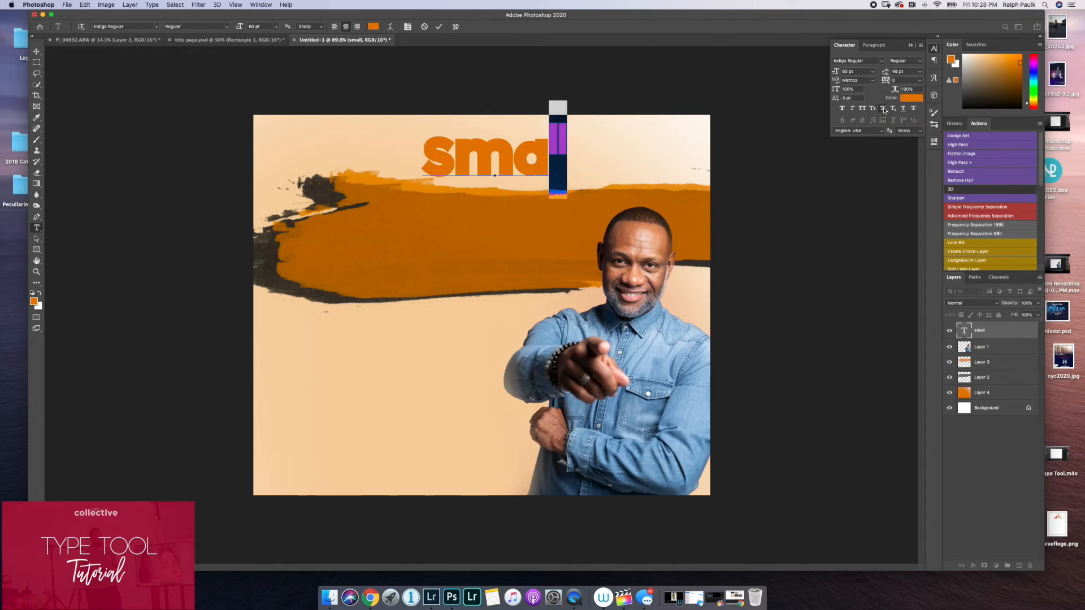
pyautogui.click(885, 110)
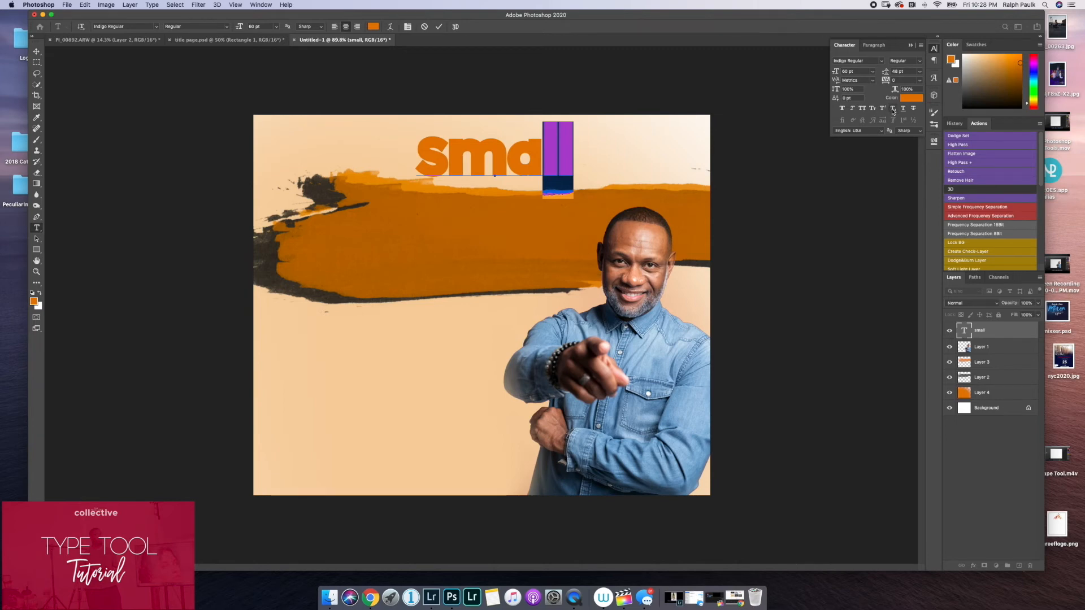
pyautogui.click(893, 112)
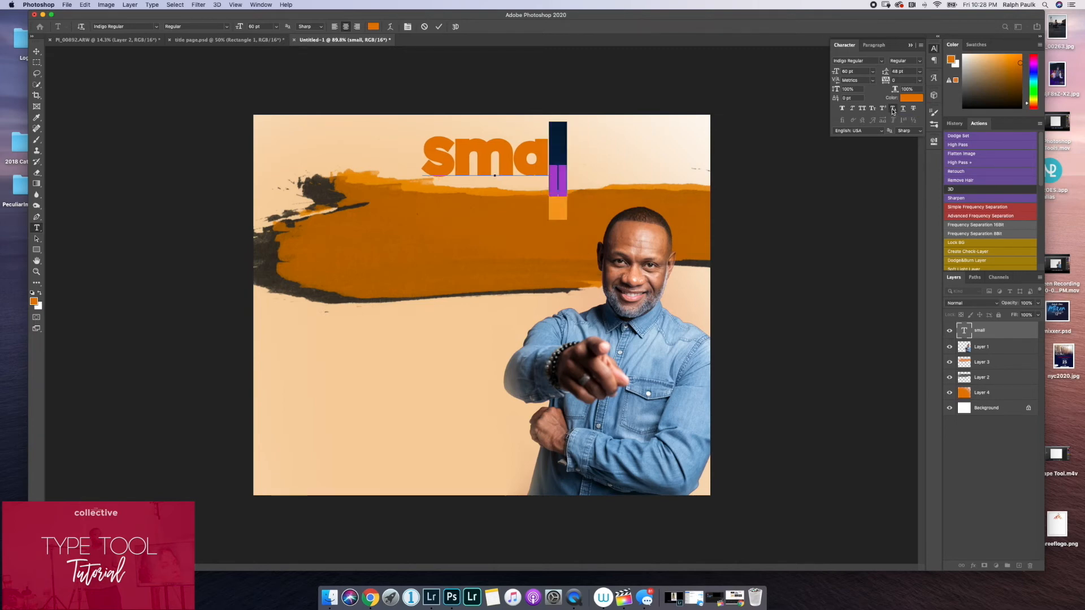
pyautogui.click(893, 111)
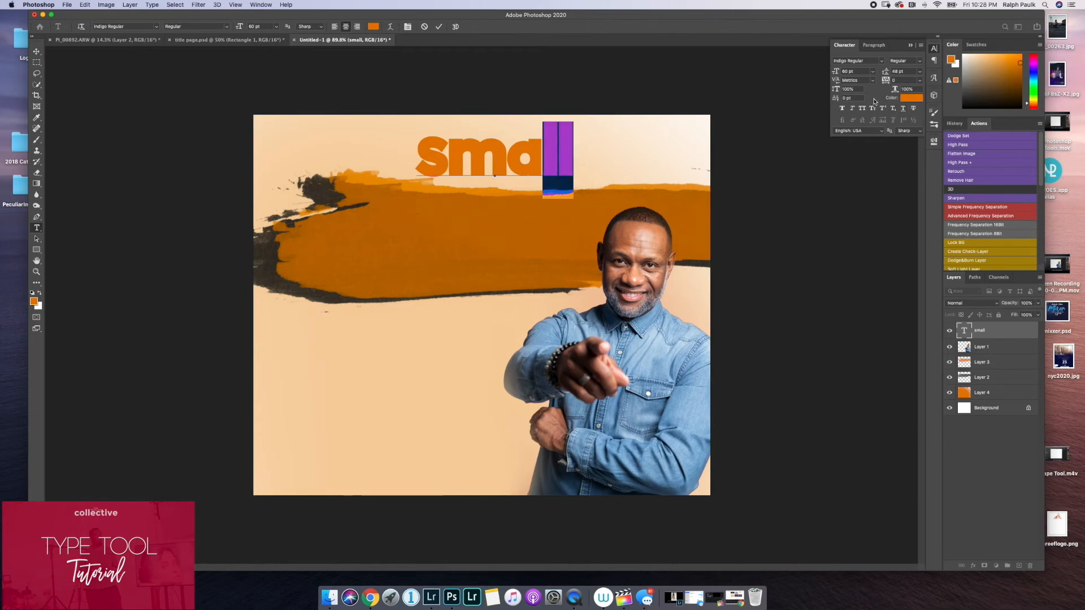
# Try Underline and Strikethrough on the small text, turning each one off again, and shift the text toward the canvas's upper edge.
pyautogui.click(439, 26)
pyautogui.click(902, 111)
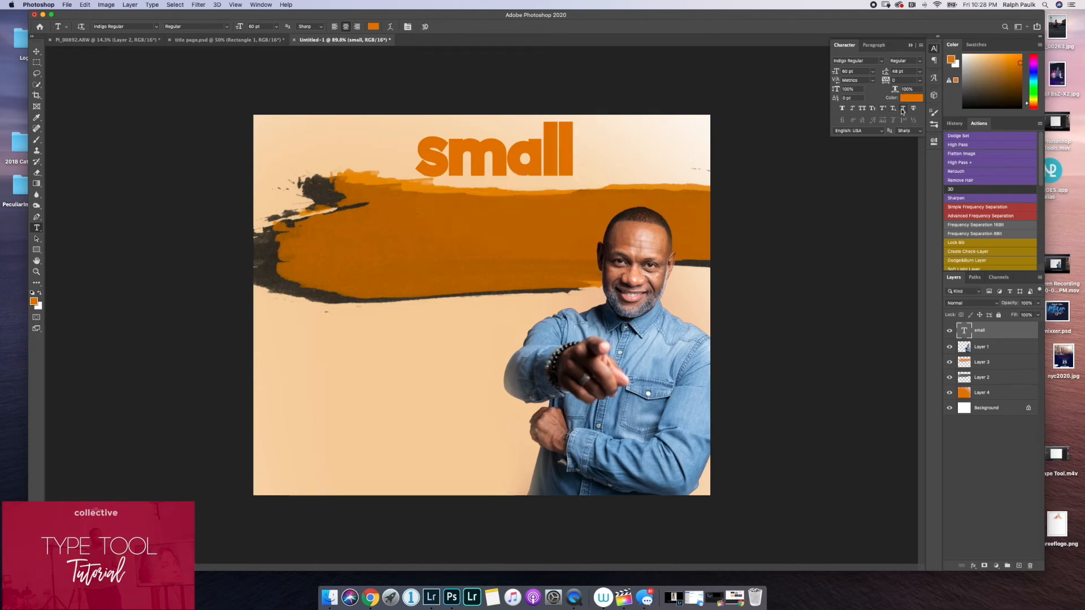
pyautogui.click(37, 53)
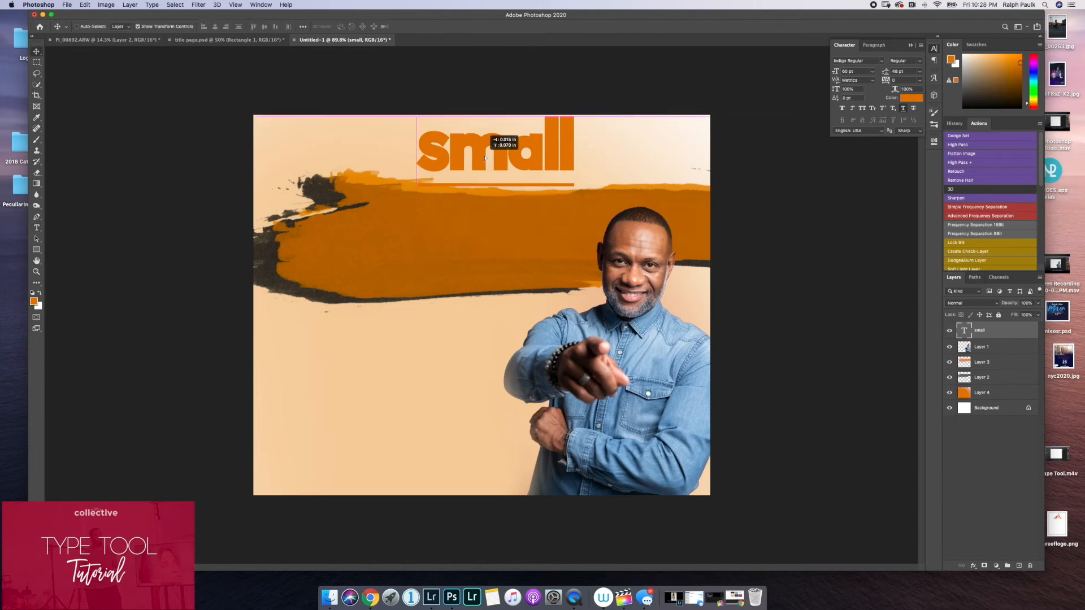
pyautogui.moveTo(496, 138); pyautogui.dragTo(522, 126)
pyautogui.click(903, 109)
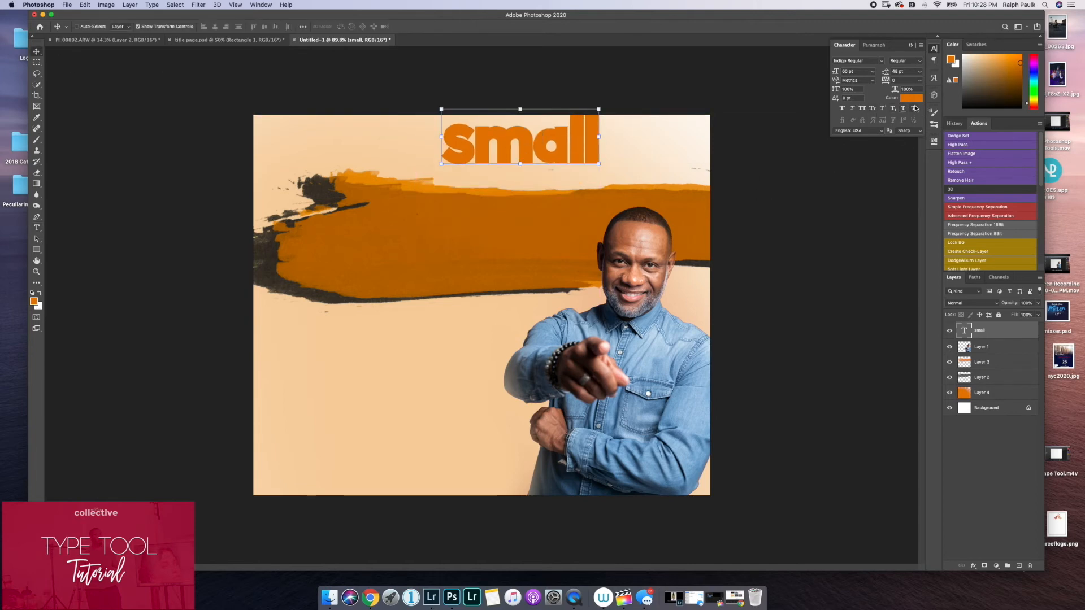
pyautogui.click(916, 110)
pyautogui.click(916, 110)
pyautogui.click(912, 45)
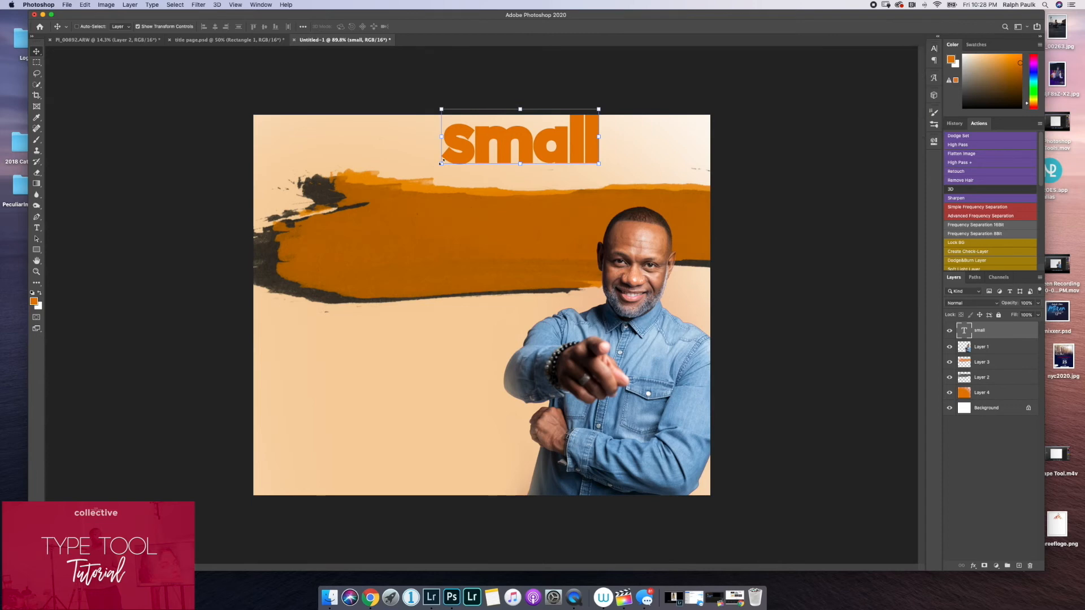
# Move the small text down onto the orange brush stroke and enlarge it proportionally.
pyautogui.moveTo(443, 163)
pyautogui.mouseDown()
pyautogui.moveTo(425, 226)
pyautogui.moveTo(387, 251)
pyautogui.mouseUp()
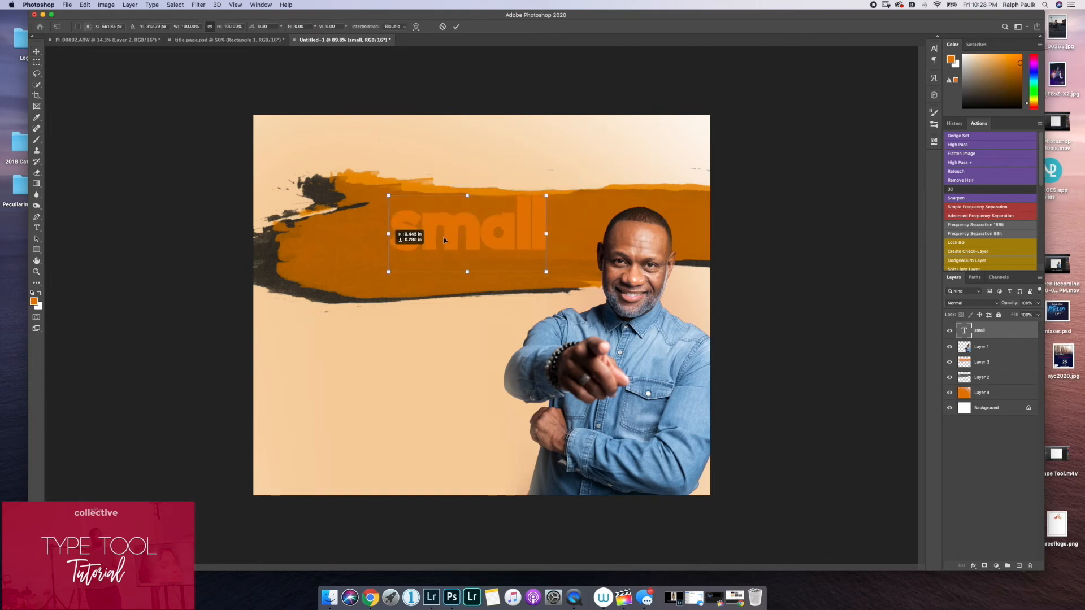
pyautogui.moveTo(546, 195); pyautogui.dragTo(505, 223)
pyautogui.click(456, 27)
# Change the small text's color to near-black (#030303) and reposition it inside the orange brush stroke.
pyautogui.click(37, 228)
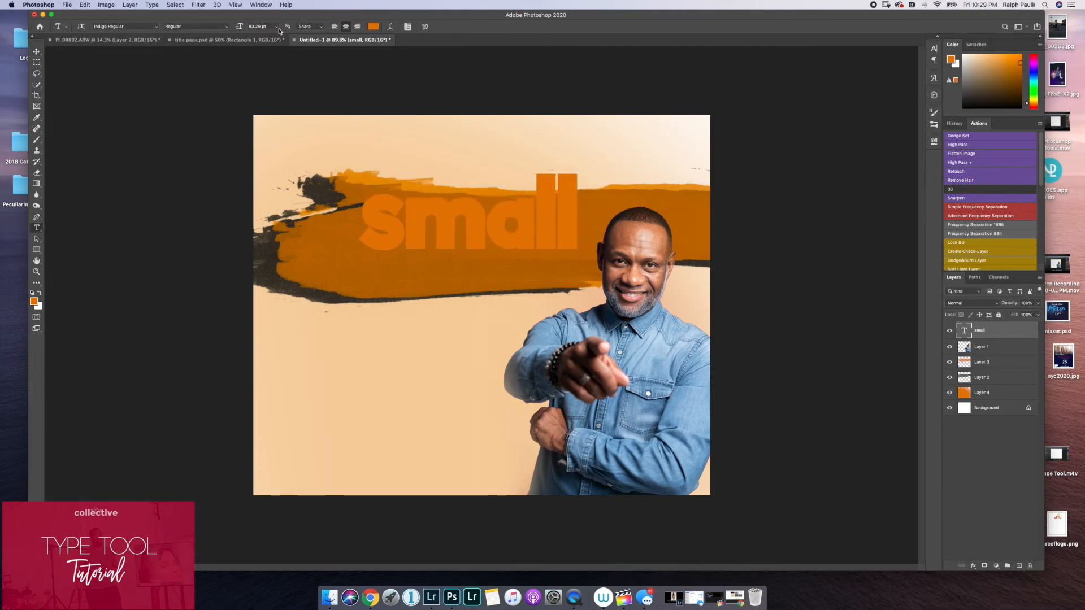
pyautogui.click(377, 28)
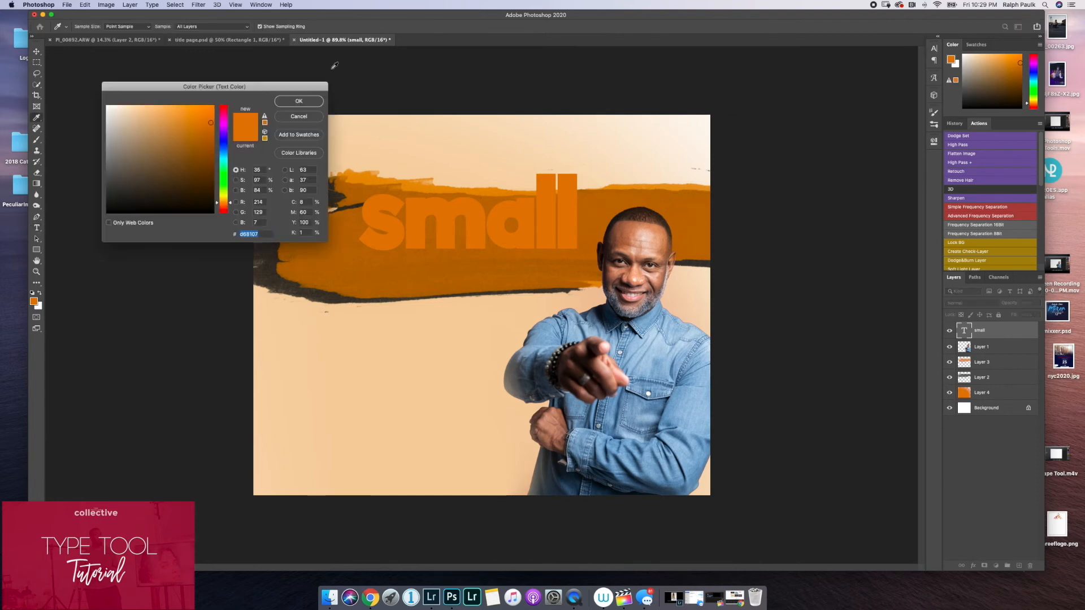
pyautogui.moveTo(138, 172); pyautogui.dragTo(96, 211)
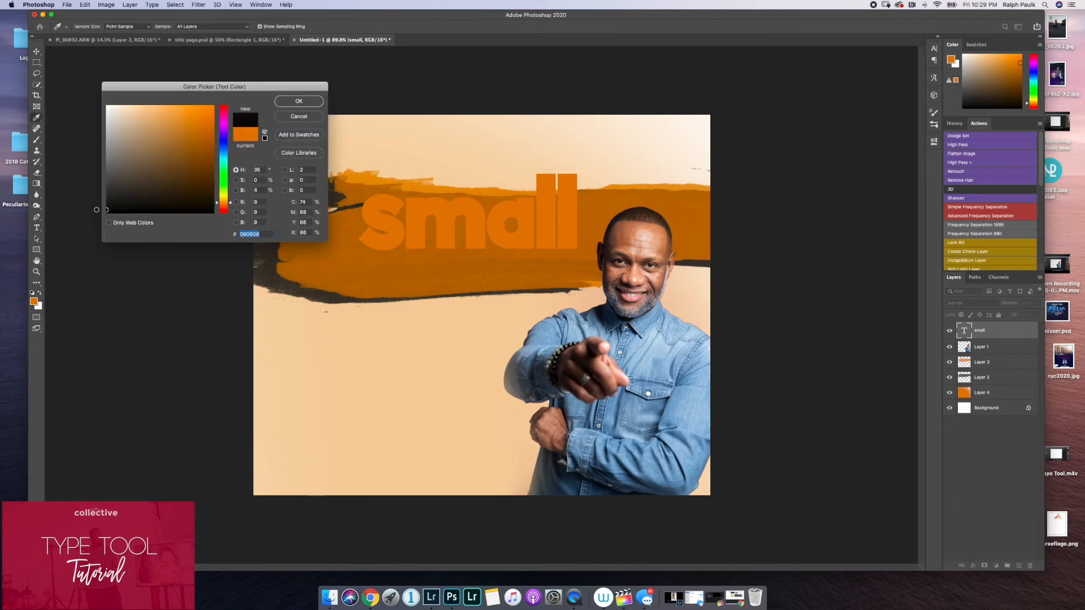
pyautogui.click(305, 102)
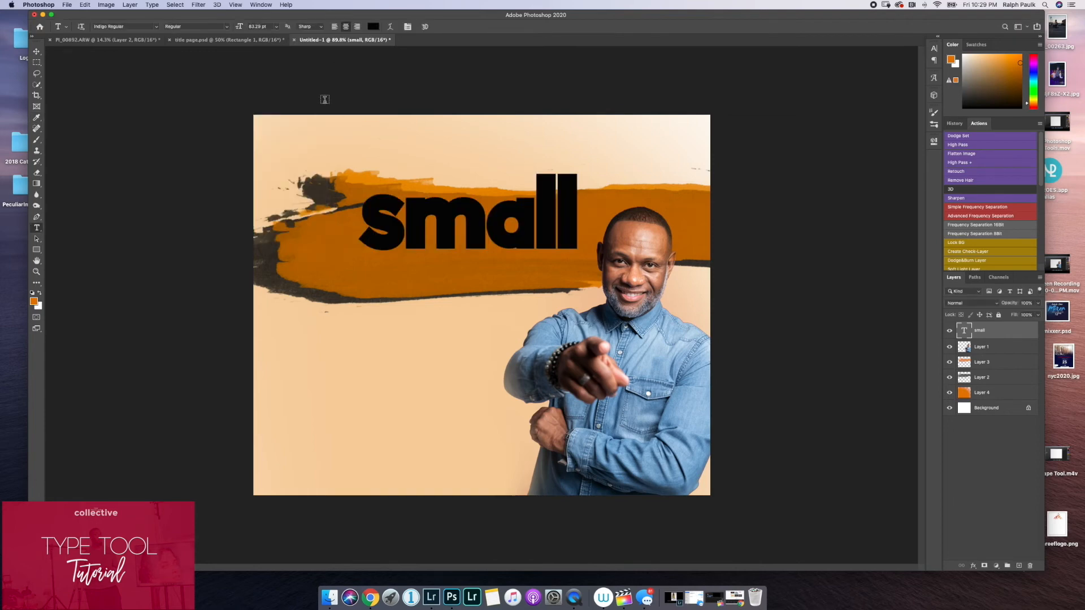
pyautogui.click(36, 50)
pyautogui.moveTo(417, 179); pyautogui.dragTo(392, 198)
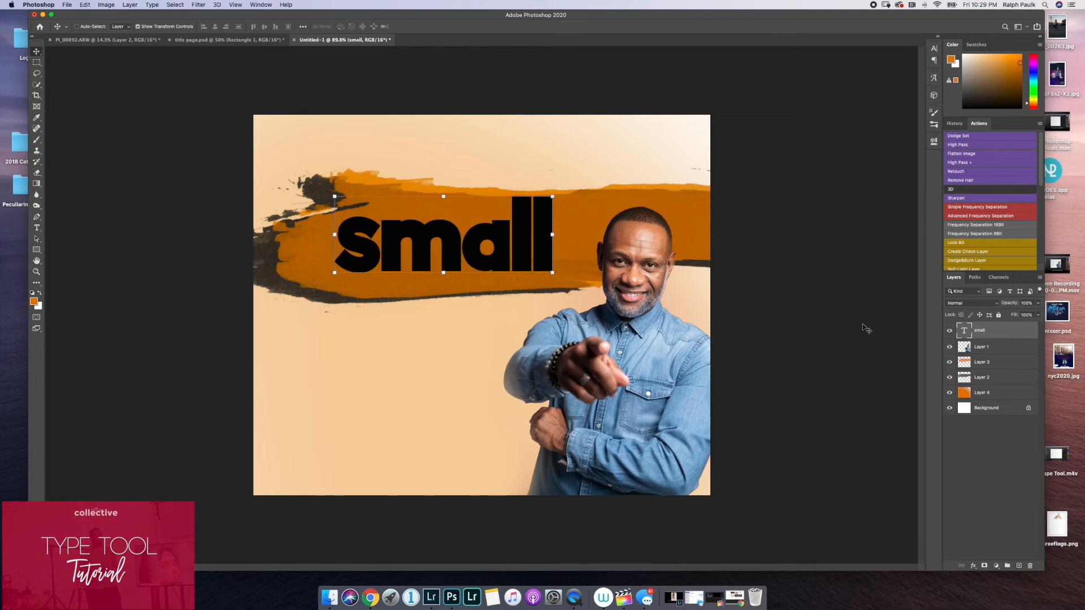
pyautogui.click(37, 228)
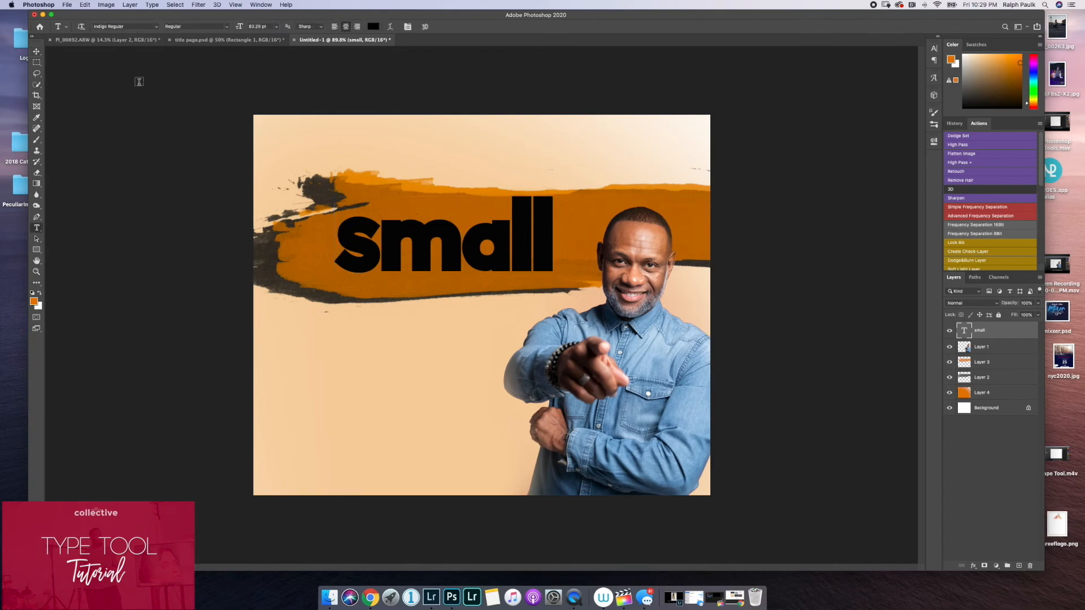
pyautogui.click(157, 26)
pyautogui.scroll(-15, 146, 195)
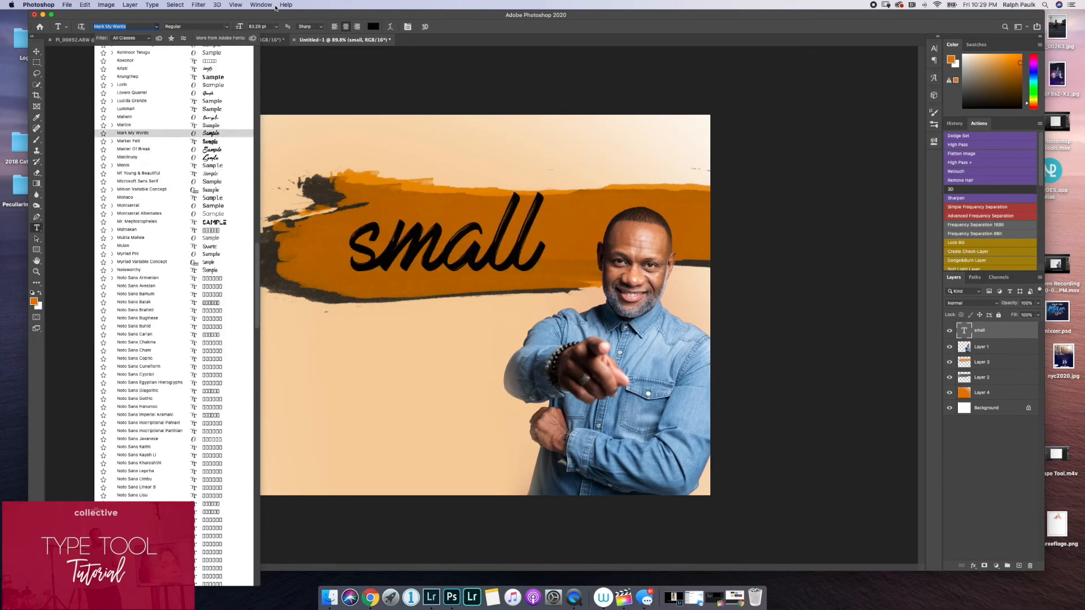
pyautogui.press('Escape')
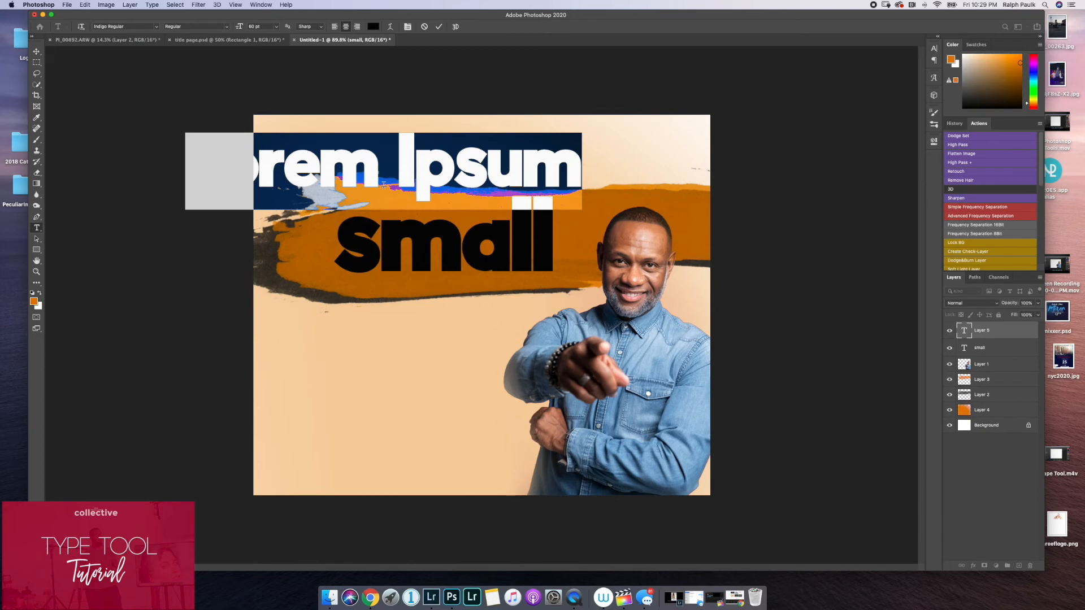
# Add a separate text layer reading business above the word small, and set it in a thin handwritten script font.
pyautogui.write('business')
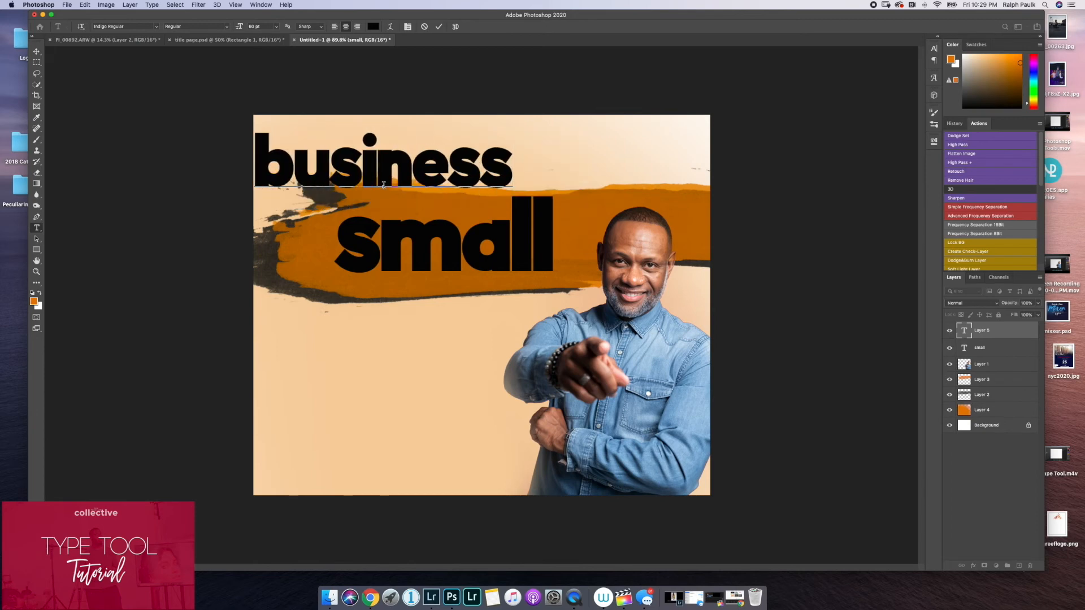
pyautogui.click(439, 26)
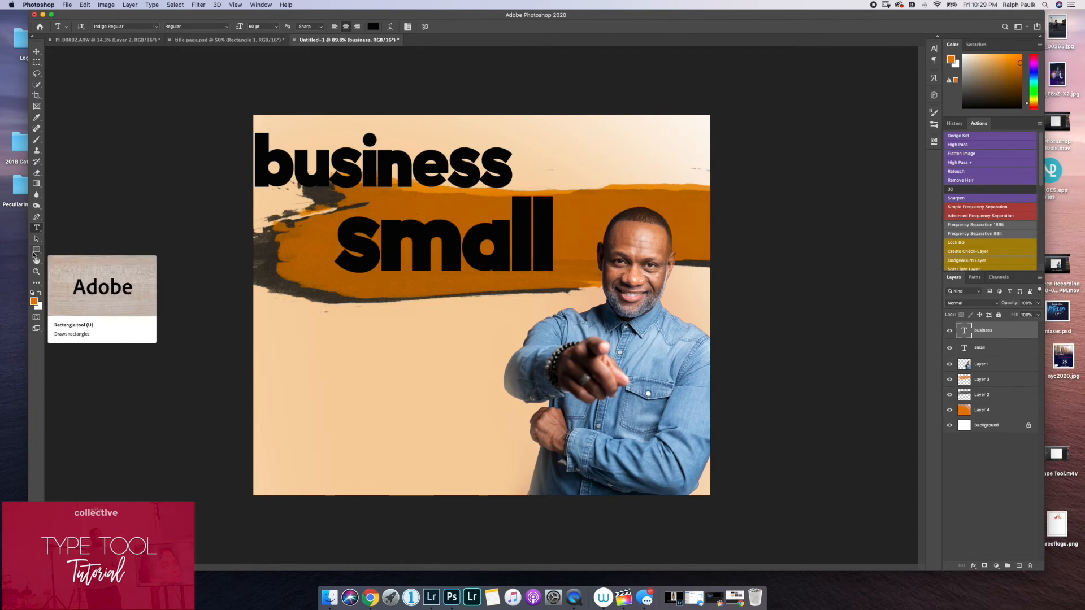
pyautogui.click(156, 26)
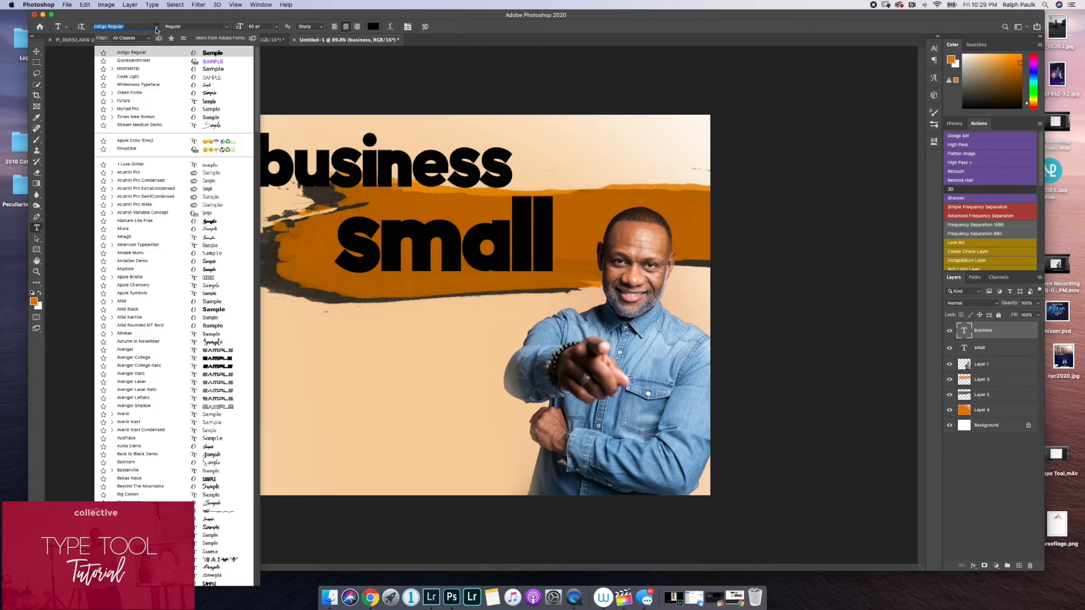
pyautogui.scroll(-10, 136, 214)
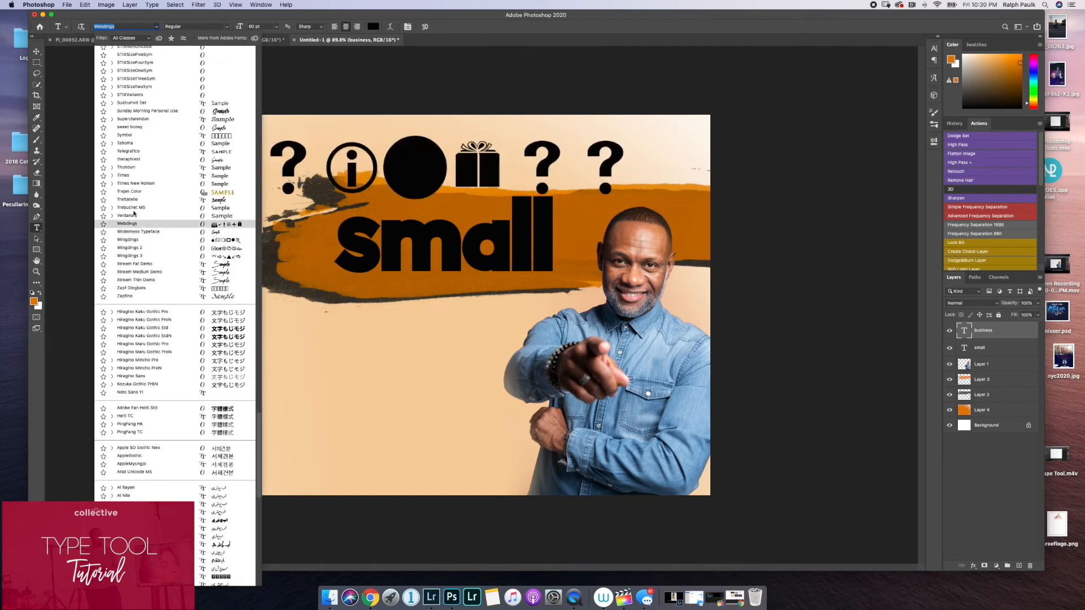
pyautogui.click(132, 160)
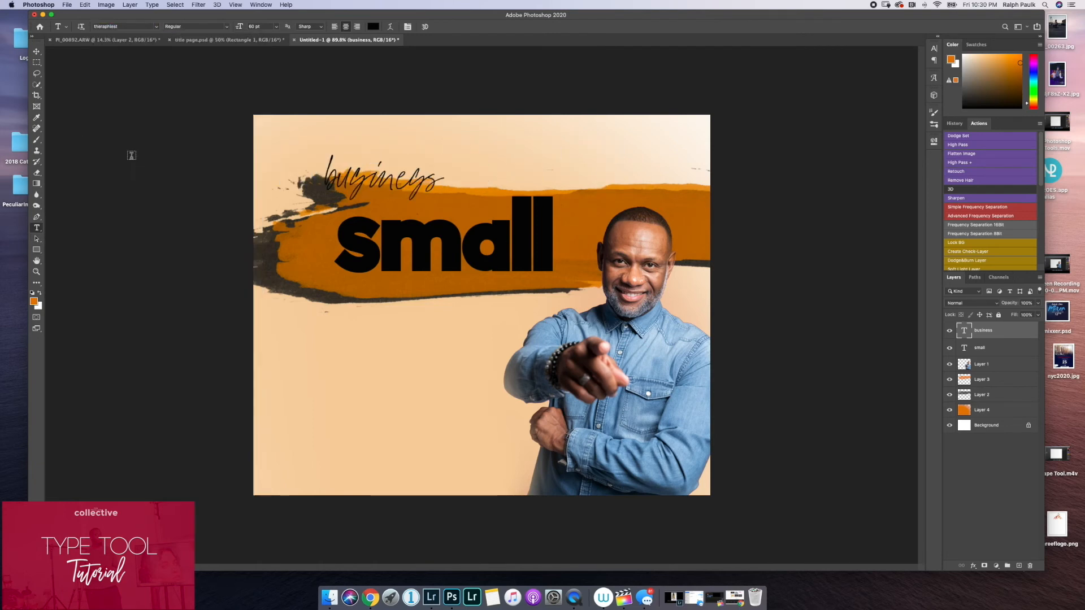
# Scale the business text to about 193% and place it overlapping the lower half of the word small.
pyautogui.click(40, 56)
pyautogui.moveTo(365, 181); pyautogui.dragTo(417, 247)
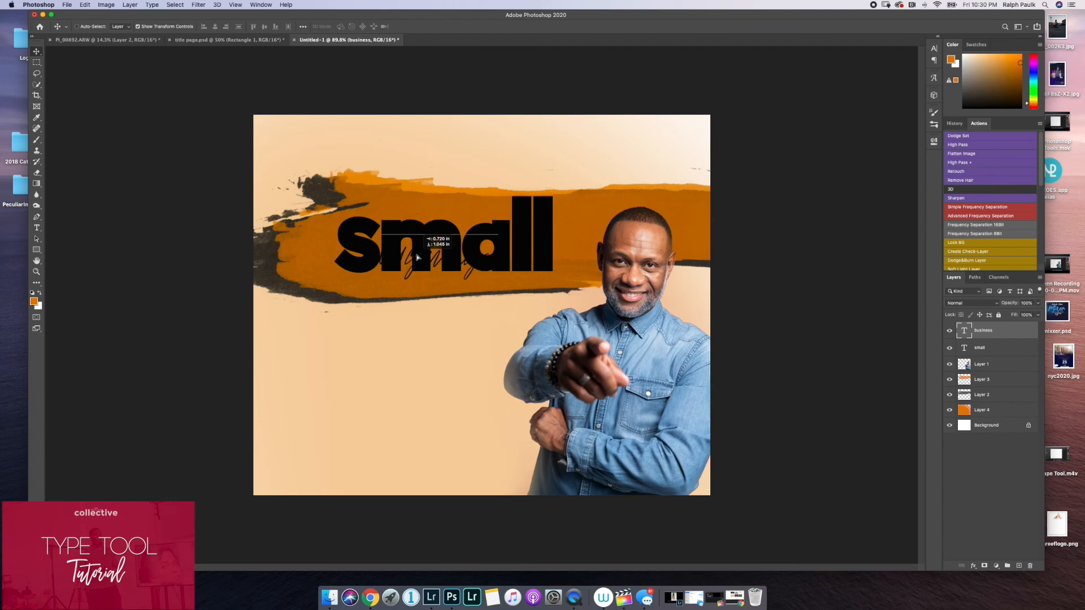
pyautogui.moveTo(496, 234); pyautogui.dragTo(570, 206)
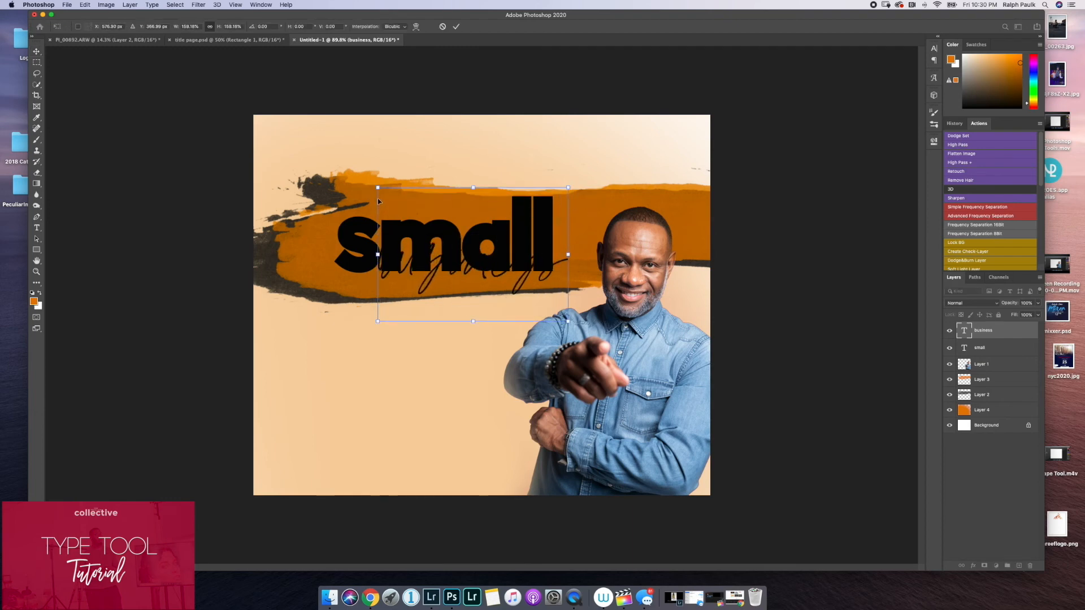
pyautogui.moveTo(377, 186); pyautogui.dragTo(337, 165)
pyautogui.moveTo(477, 254); pyautogui.dragTo(474, 267)
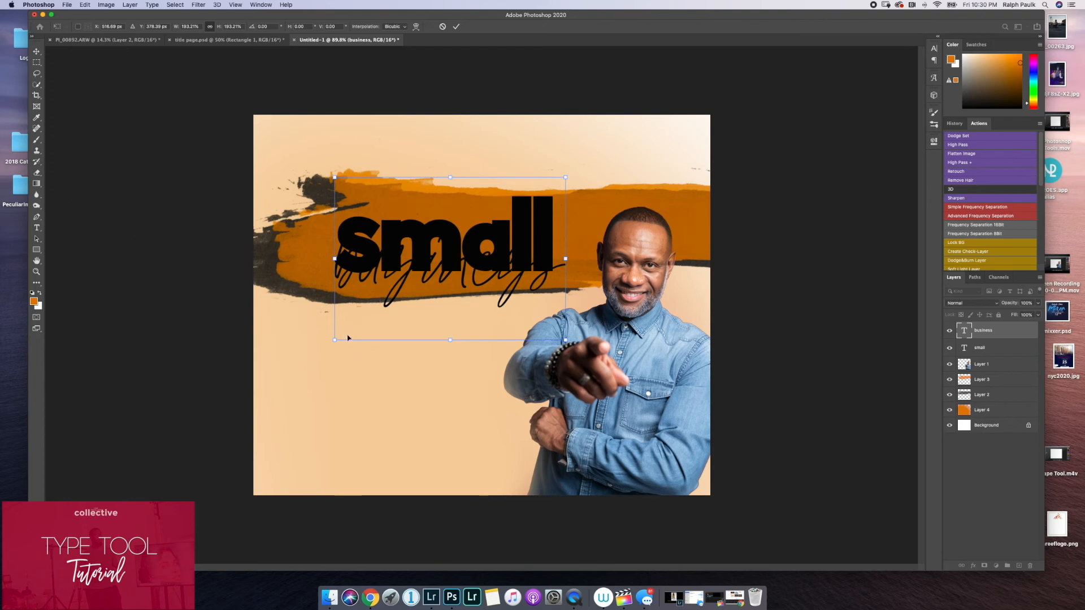
pyautogui.press('Return')
# Change the business text's color to white (#ffffff).
pyautogui.click(36, 228)
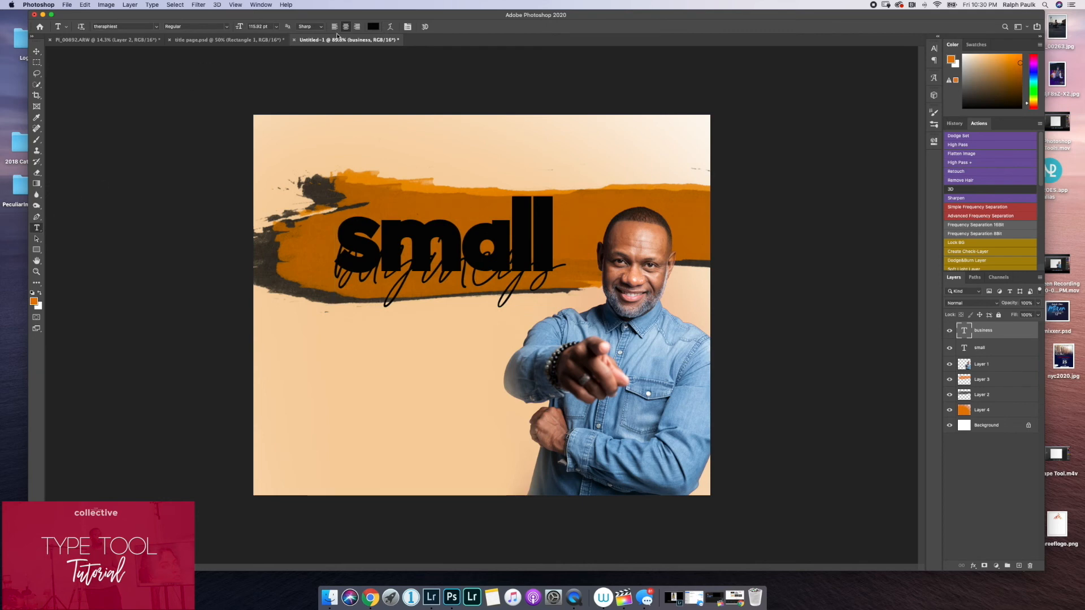
pyautogui.click(373, 26)
pyautogui.moveTo(182, 140); pyautogui.dragTo(96, 97)
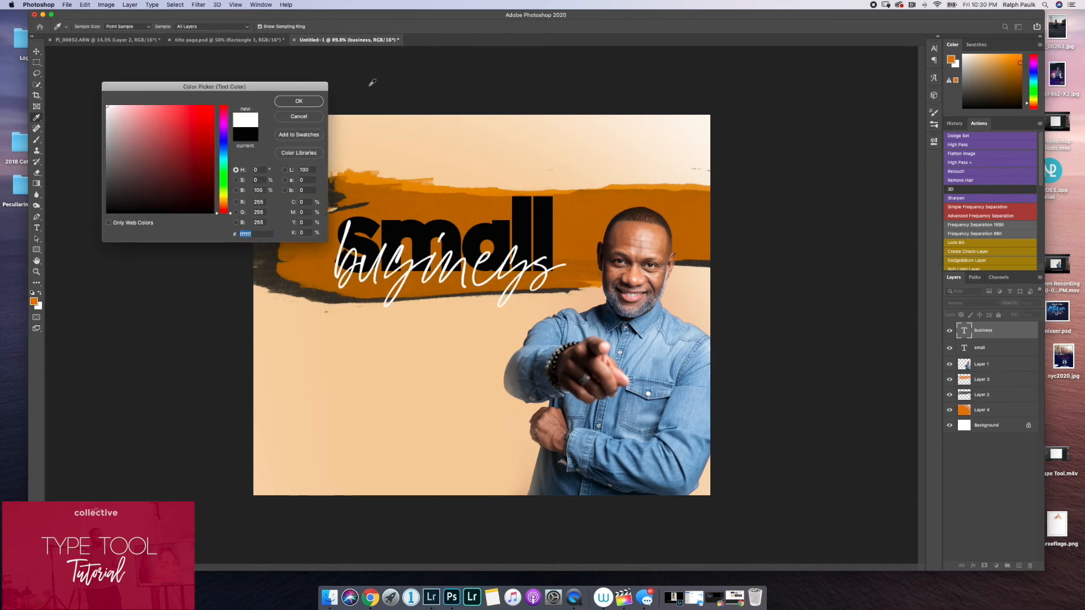
pyautogui.click(310, 105)
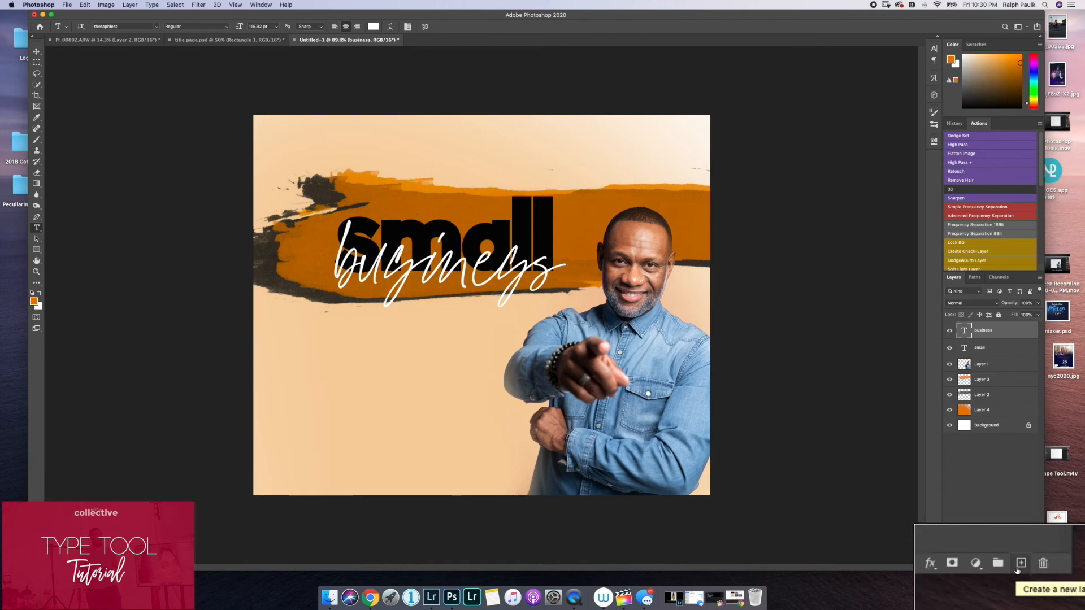
# Create a new layer above the business text and choose muted yellow (#d8ca6d) as the Brush color.
pyautogui.click(1019, 565)
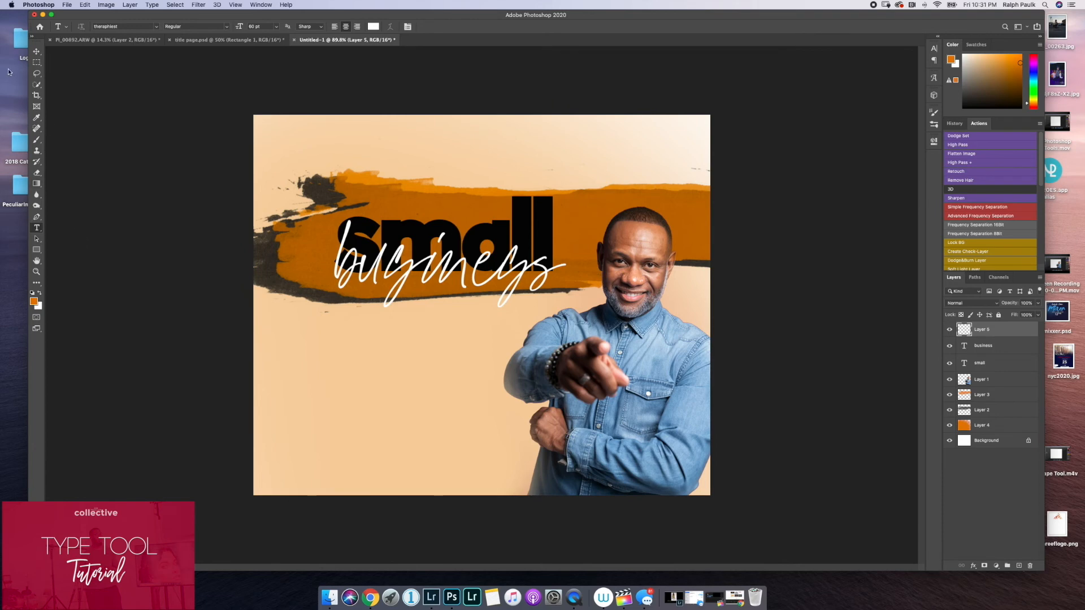
pyautogui.click(36, 143)
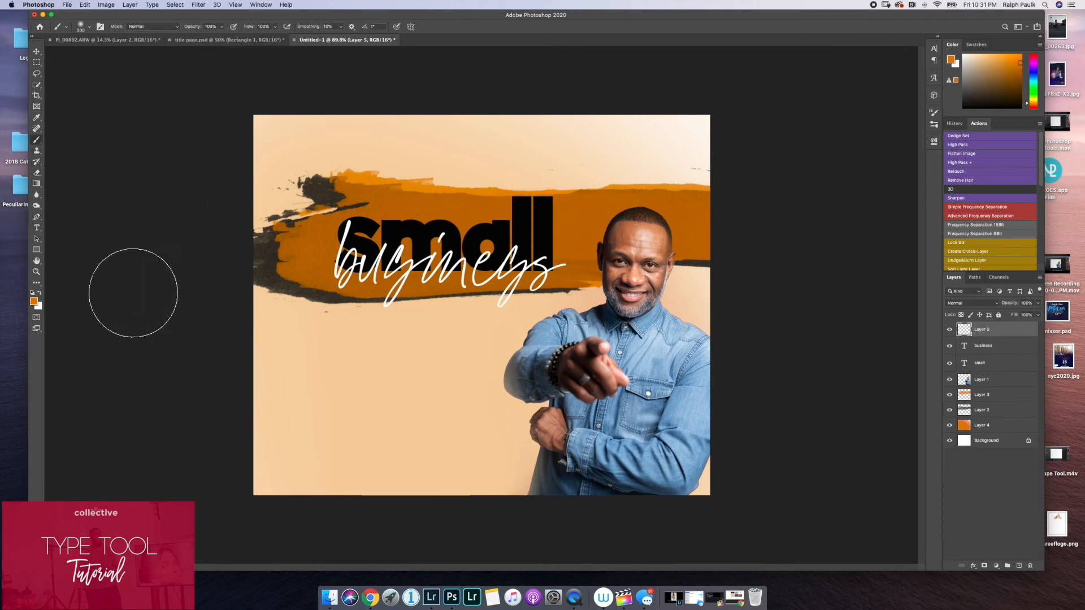
pyautogui.click(34, 302)
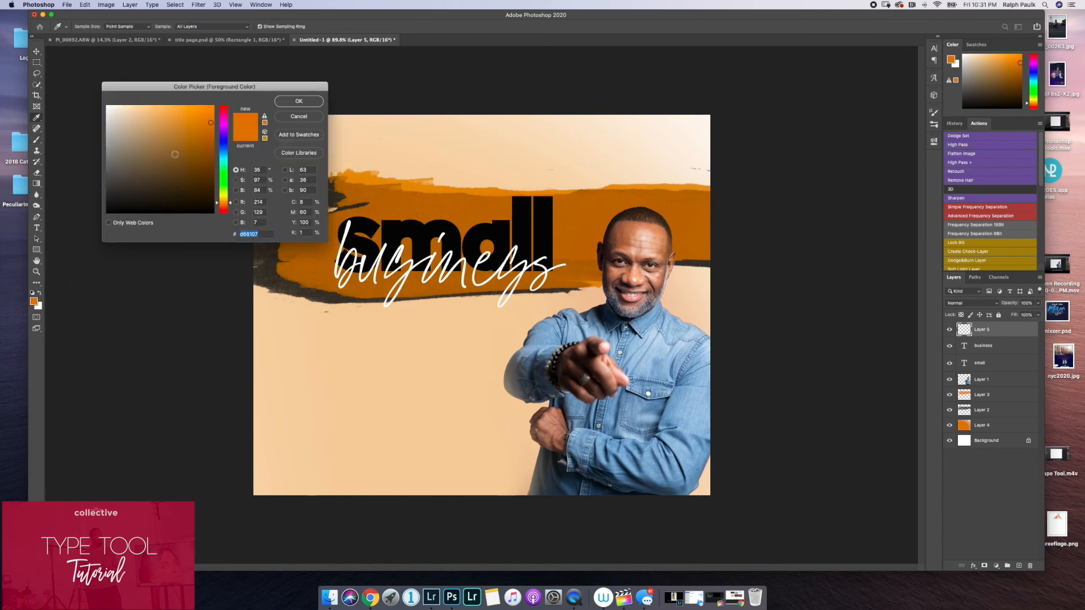
pyautogui.moveTo(130, 118)
pyautogui.mouseDown()
pyautogui.moveTo(96, 177)
pyautogui.moveTo(96, 136)
pyautogui.mouseUp()
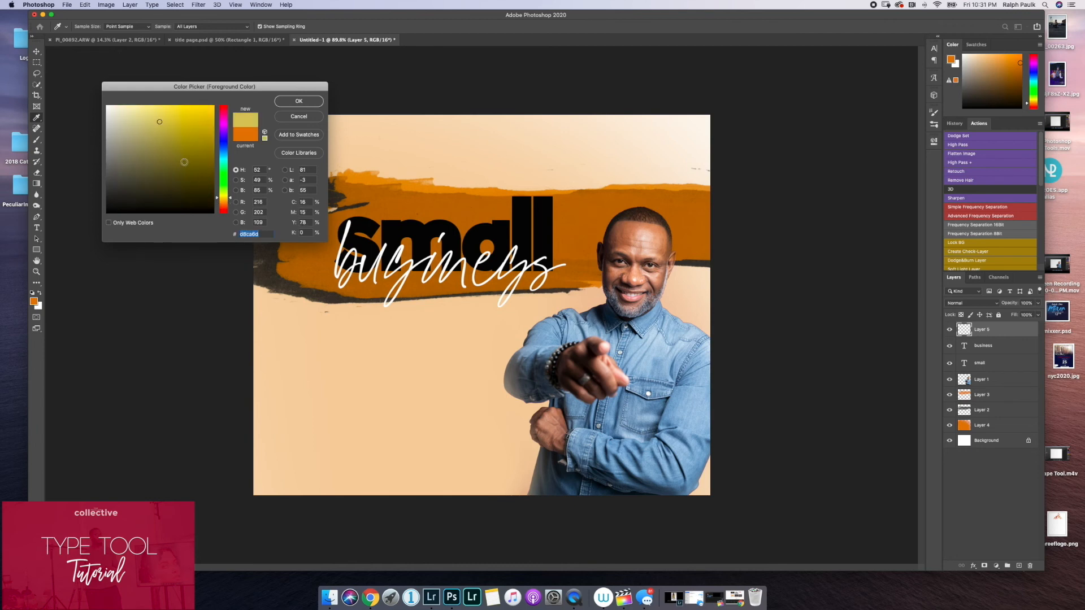
pyautogui.click(289, 103)
pyautogui.press('b')
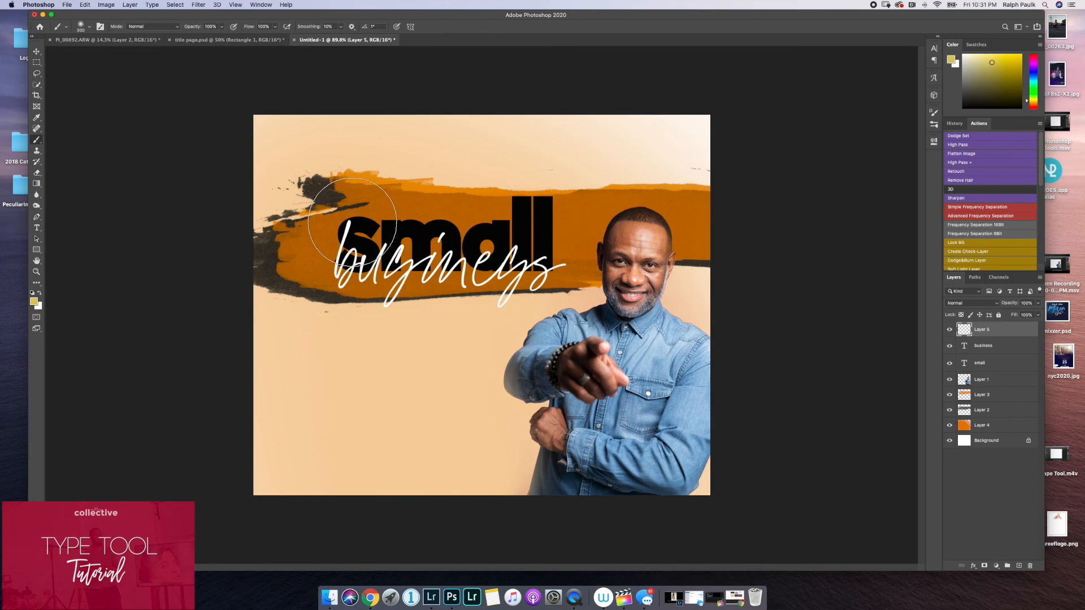
# Paint yellow over both words on the new layer and clip that layer to the business text with a clipping mask.
pyautogui.moveTo(359, 232)
pyautogui.mouseDown()
pyautogui.moveTo(498, 226)
pyautogui.moveTo(384, 254)
pyautogui.moveTo(458, 231)
pyautogui.moveTo(546, 231)
pyautogui.moveTo(531, 232)
pyautogui.mouseUp()
pyautogui.moveTo(417, 210)
pyautogui.mouseDown()
pyautogui.moveTo(372, 212)
pyautogui.moveTo(411, 228)
pyautogui.moveTo(339, 238)
pyautogui.mouseUp()
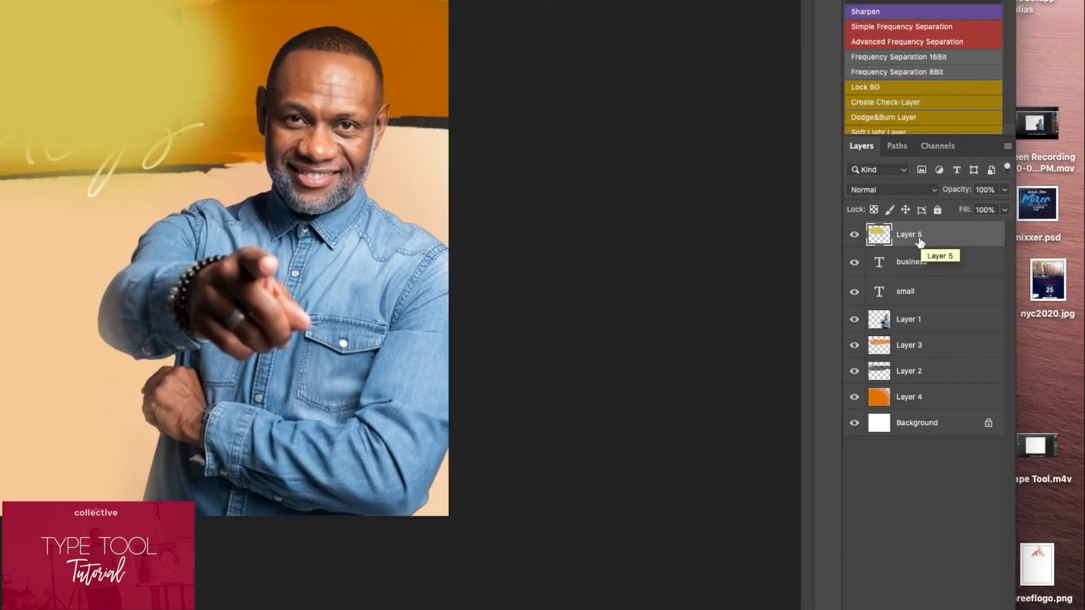
pyautogui.rightClick(986, 330)
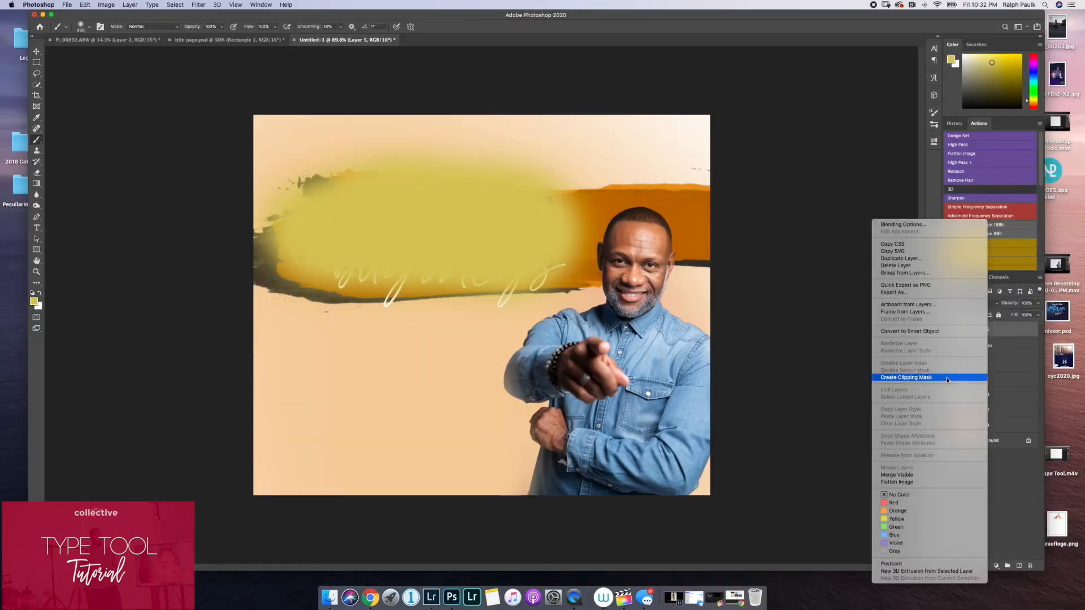
pyautogui.click(850, 318)
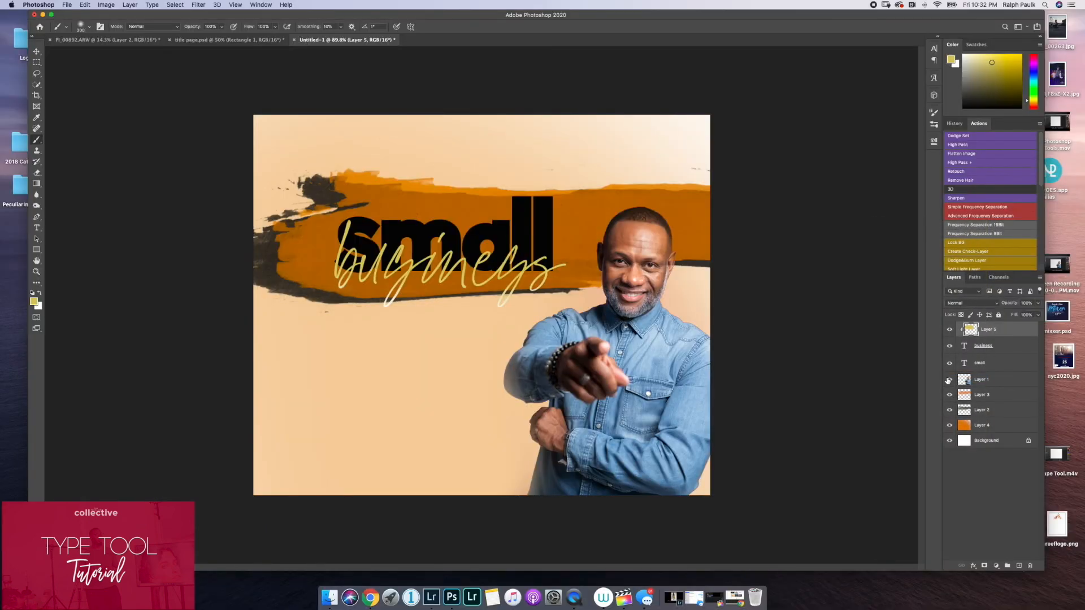